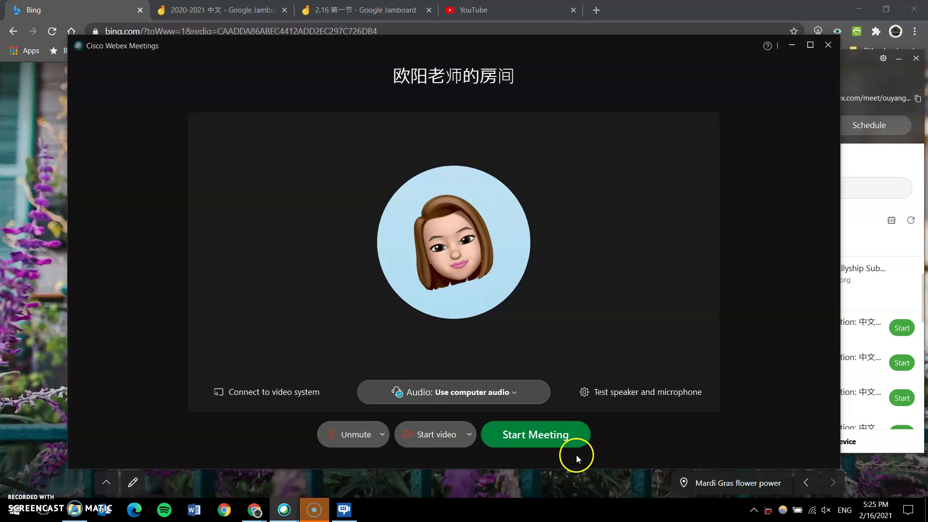
Start the meeting and set its recorder to record on my computer instead of in the cloud
{"action": "left_click", "coordinate": [550, 434]}
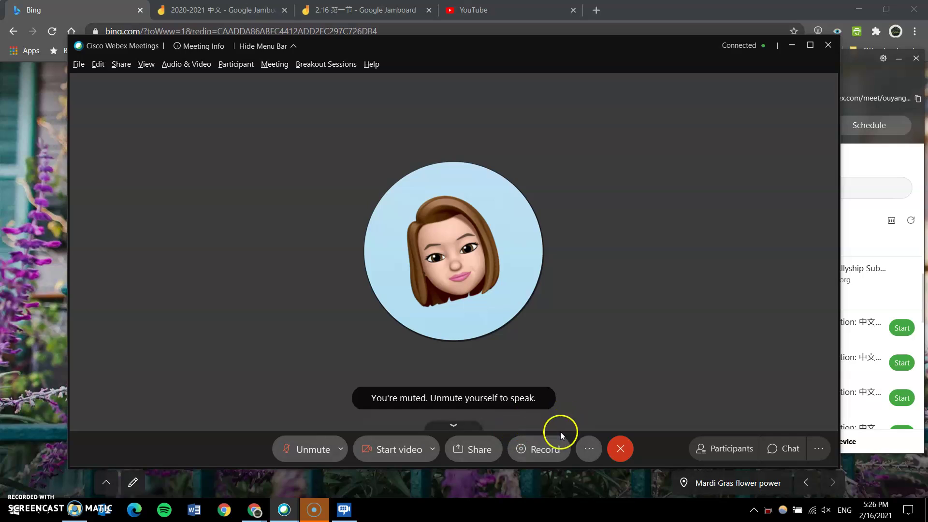
{"action": "left_click", "coordinate": [542, 452]}
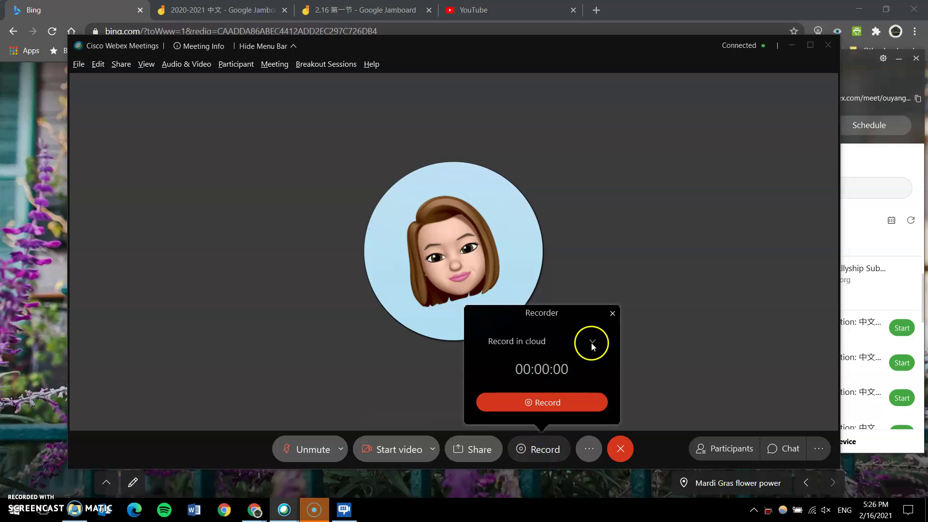
{"action": "left_click", "coordinate": [591, 343]}
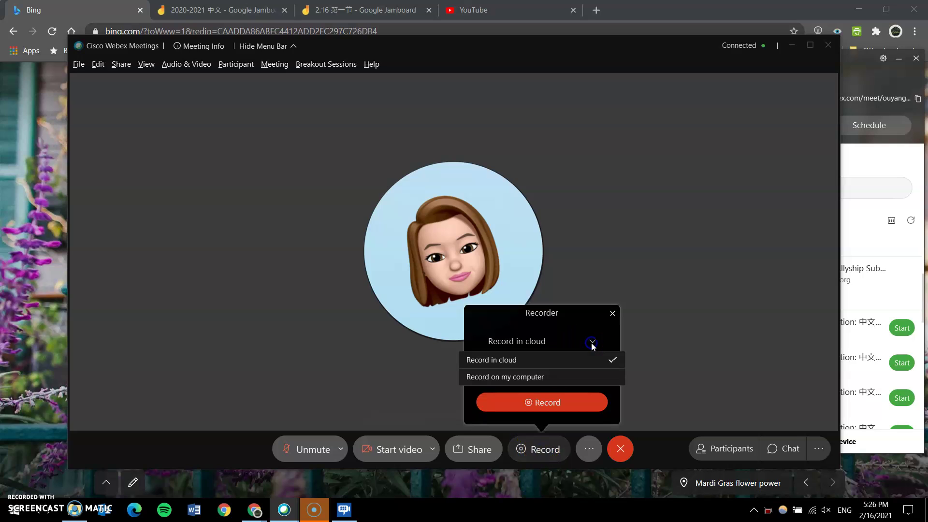
{"action": "left_click", "coordinate": [593, 380]}
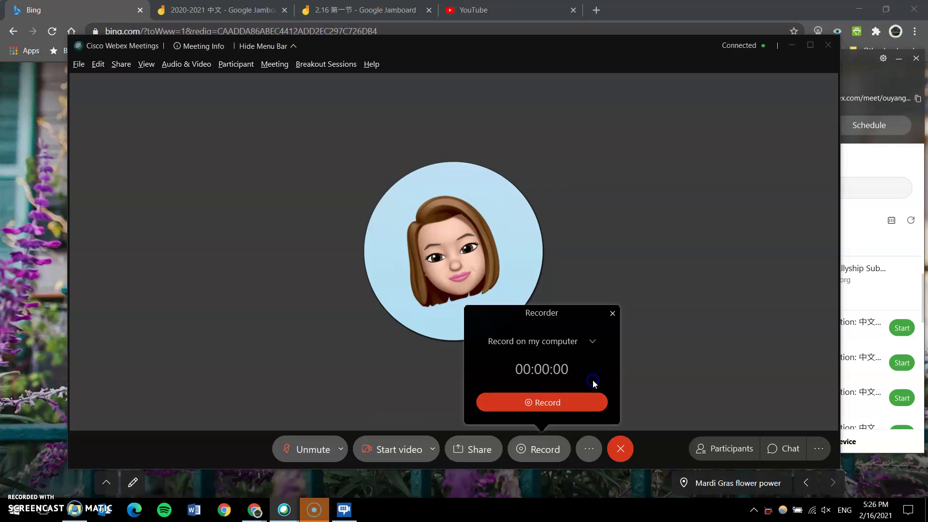
Start recording the meeting, saving it to the Desktop as an MP4 file named Sample
{"action": "left_click", "coordinate": [572, 406]}
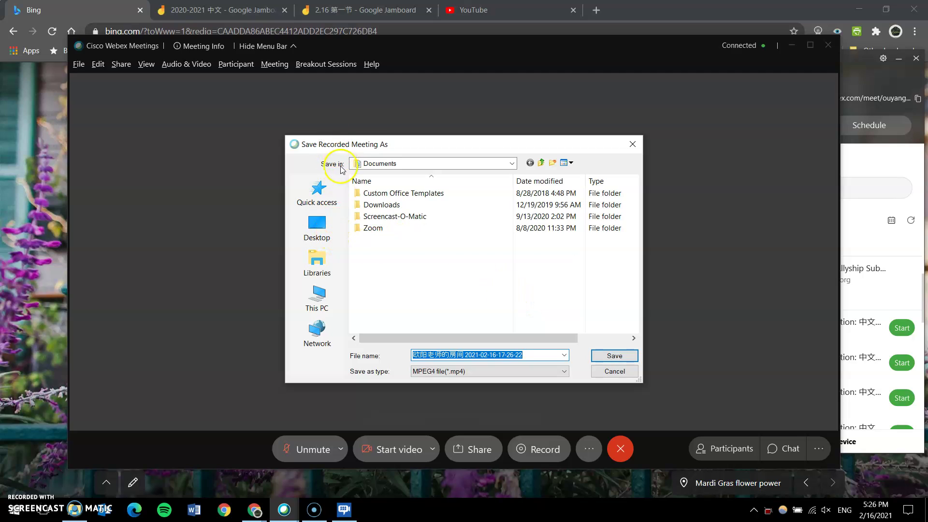
{"action": "left_click", "coordinate": [336, 238]}
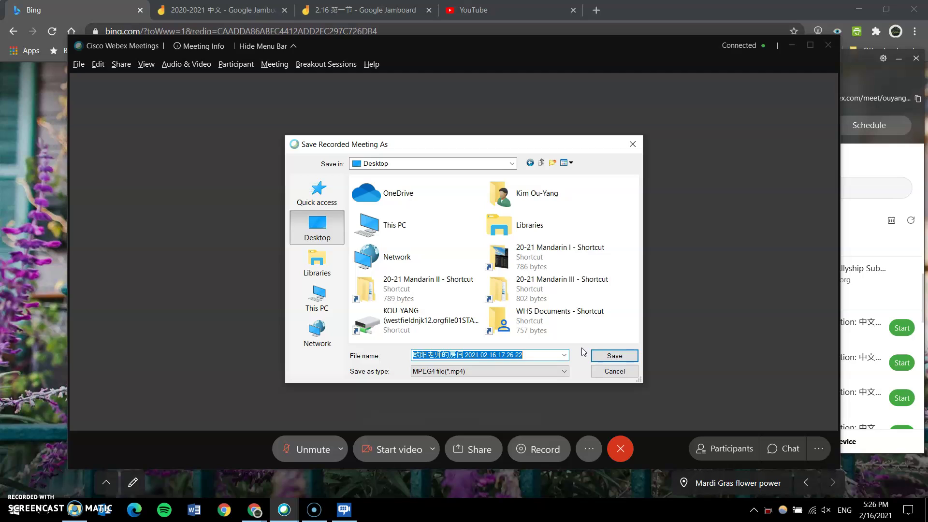
{"action": "type", "text": "Sample"}
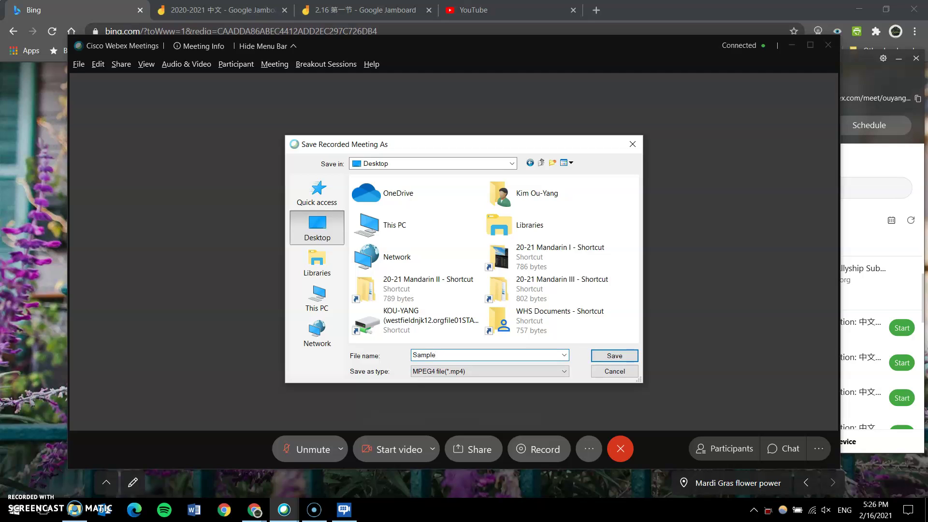
{"action": "left_click", "coordinate": [603, 356]}
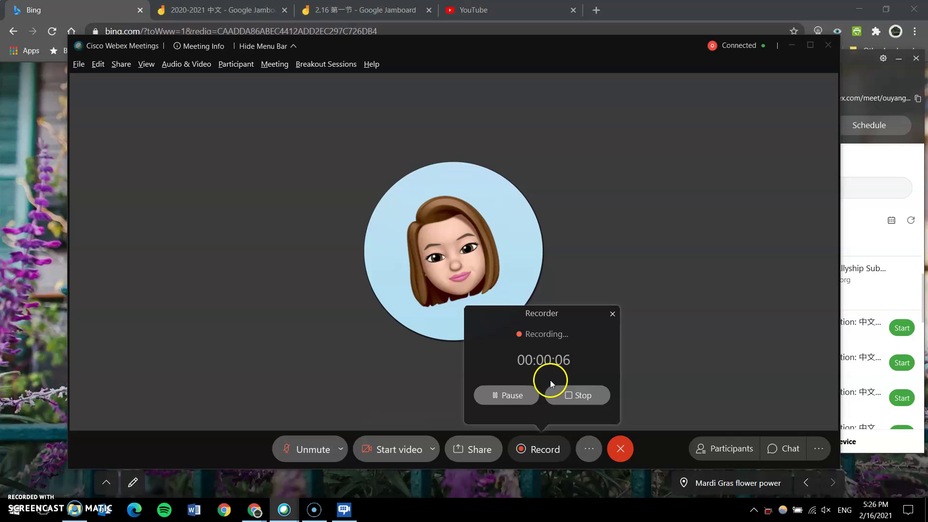
Pause the meeting recording and stop it
{"action": "left_click", "coordinate": [521, 397]}
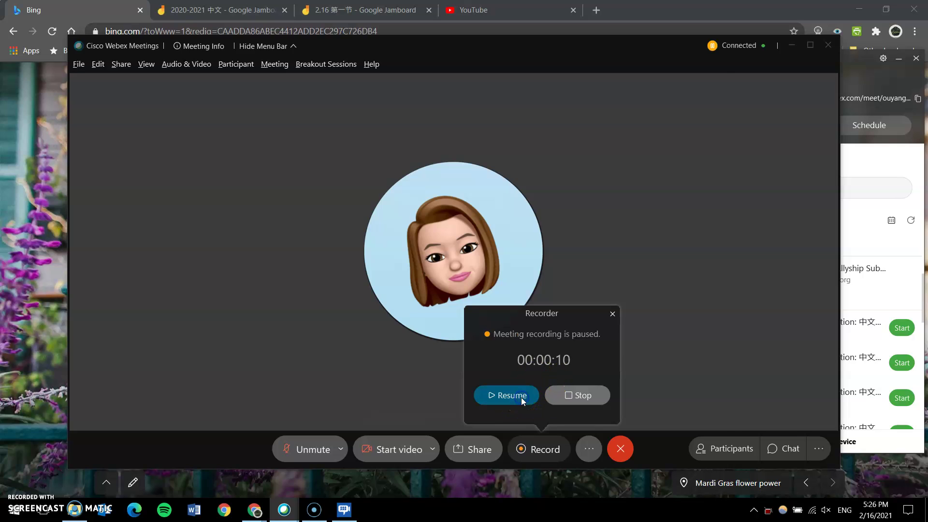
{"action": "left_click", "coordinate": [517, 406]}
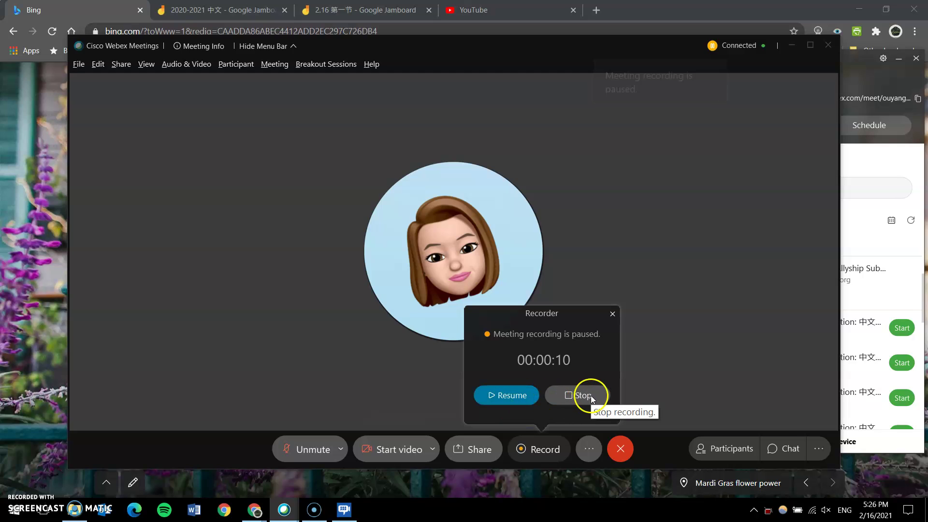
{"action": "left_click", "coordinate": [565, 402]}
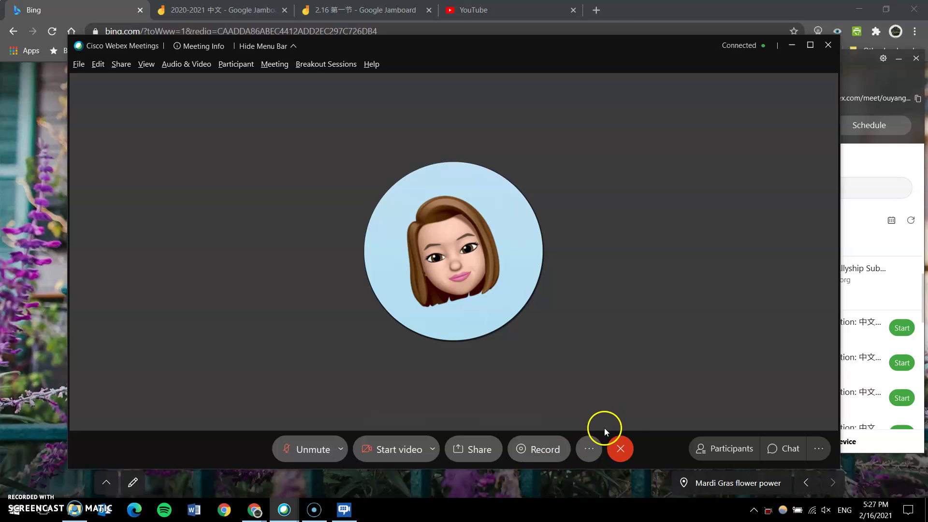
End the meeting so that the recording is converted and saved
{"action": "left_click", "coordinate": [754, 514]}
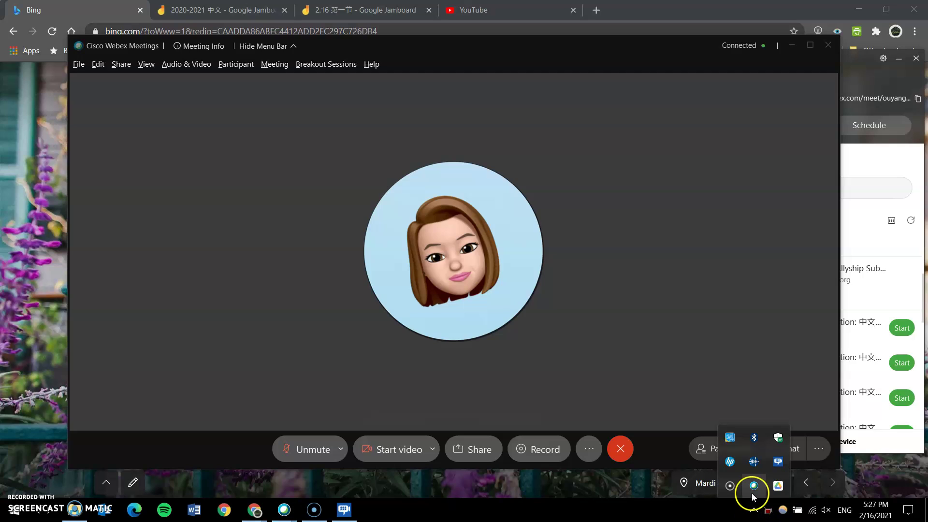
{"action": "left_click", "coordinate": [664, 449]}
{"action": "left_click", "coordinate": [621, 448]}
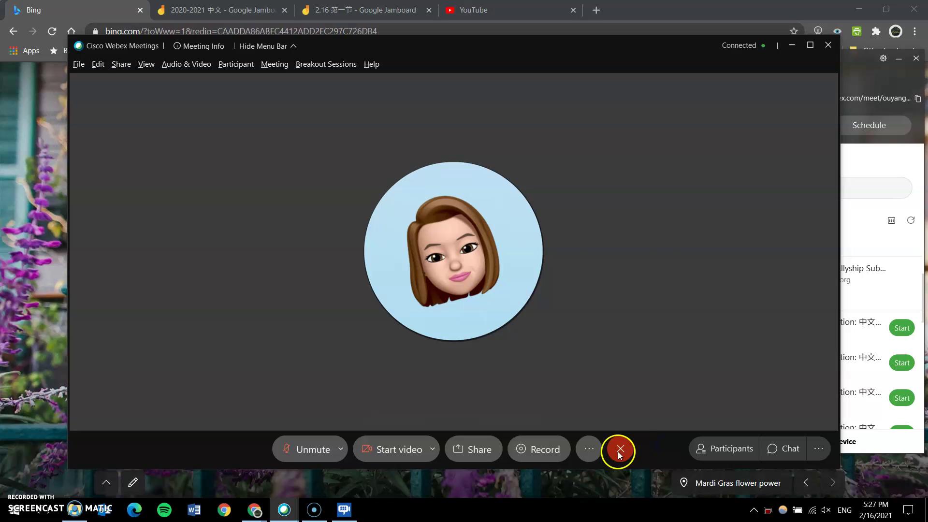
{"action": "left_click", "coordinate": [404, 247]}
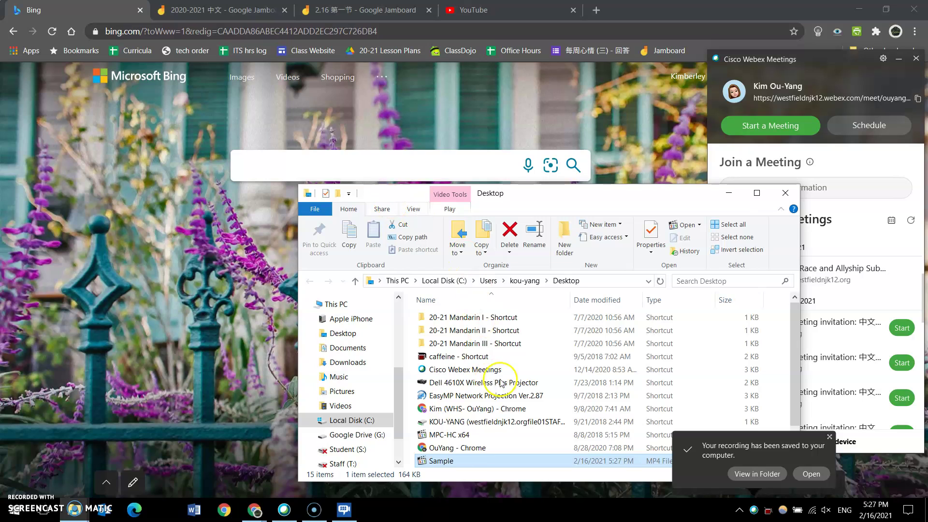
Check the saved Sample recording in the Desktop folder, dismiss the reminder notification and close the folder window
{"action": "scroll", "coordinate": [472, 460], "scroll_direction": "down", "scroll_amount": 1}
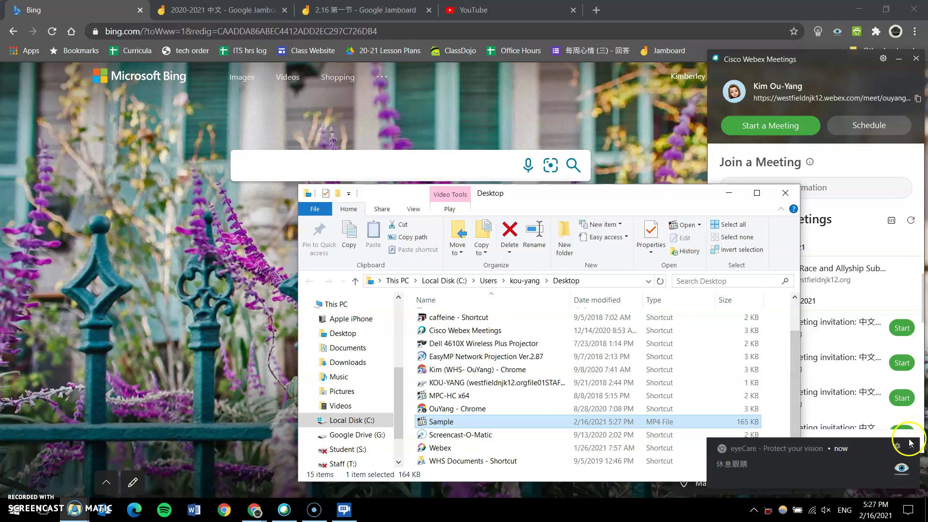
{"action": "left_click", "coordinate": [909, 442]}
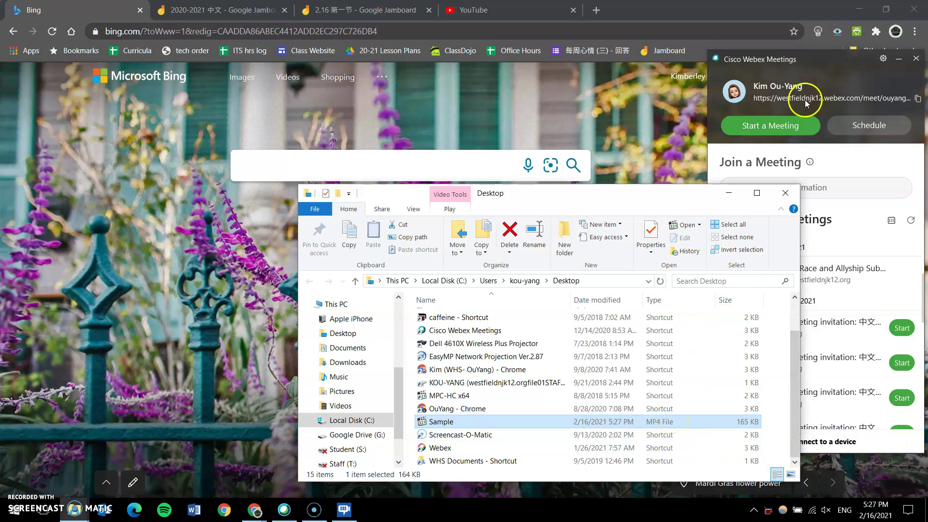
{"action": "left_click_drag", "start_coordinate": [649, 202], "coordinate": [629, 184]}
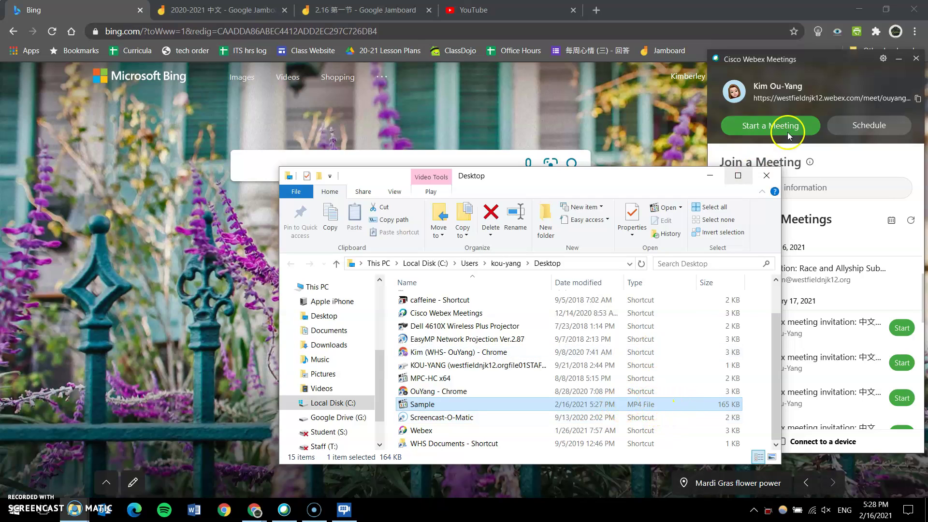
{"action": "left_click", "coordinate": [763, 179]}
Start another meeting and enable breakout sessions in its options, closing the assignments dialog without creating any assignments
{"action": "left_click", "coordinate": [763, 125]}
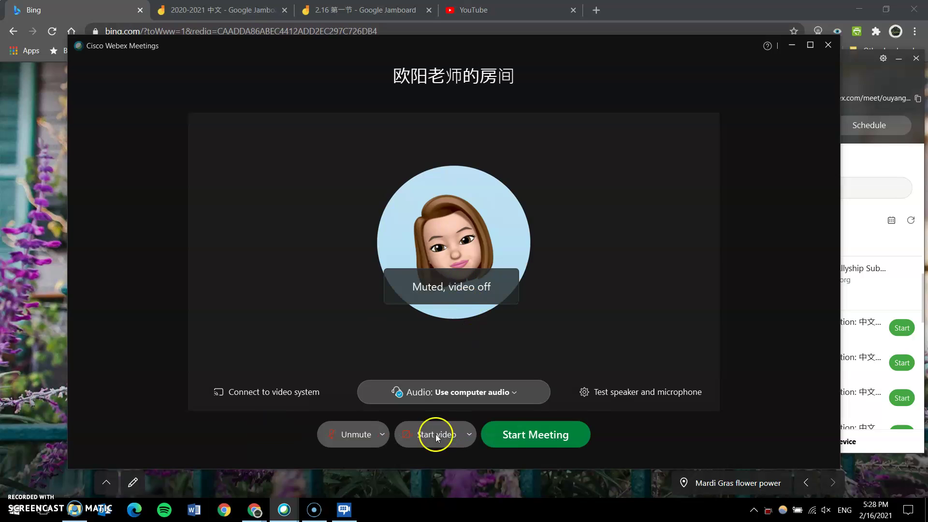
{"action": "left_click", "coordinate": [490, 435]}
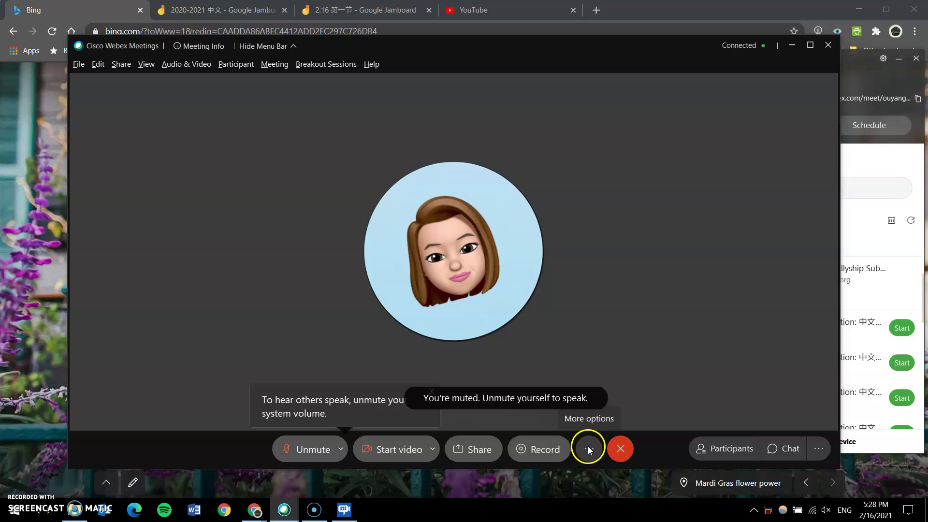
{"action": "left_click", "coordinate": [587, 445]}
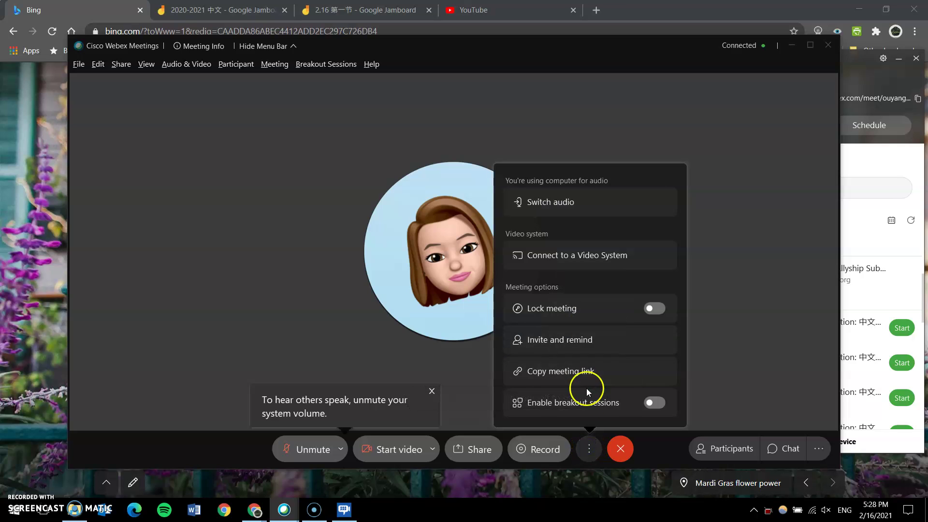
{"action": "left_click", "coordinate": [655, 403]}
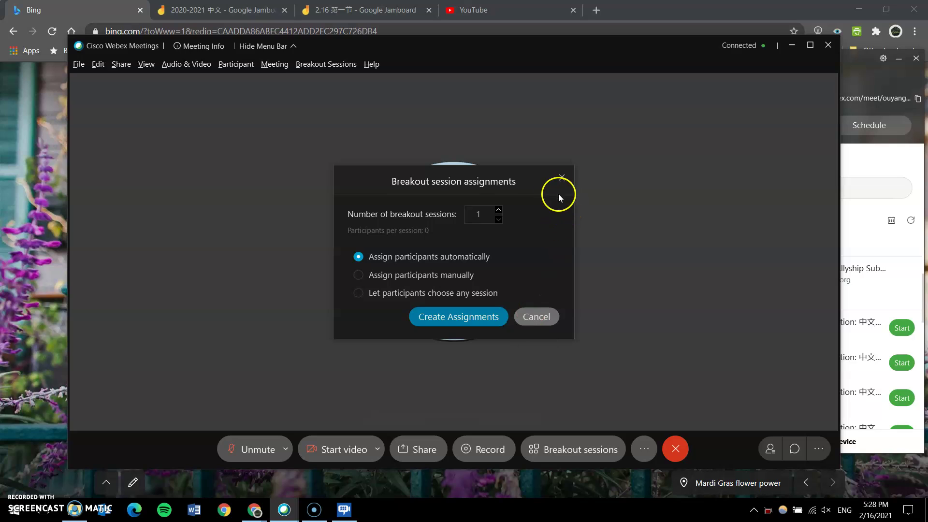
{"action": "left_click", "coordinate": [562, 178]}
{"action": "left_click", "coordinate": [645, 450]}
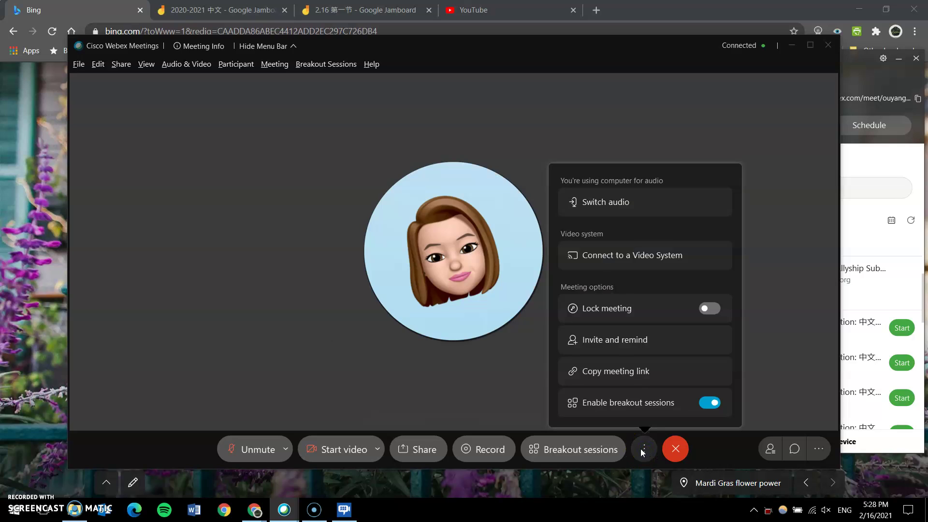
{"action": "left_click", "coordinate": [643, 450]}
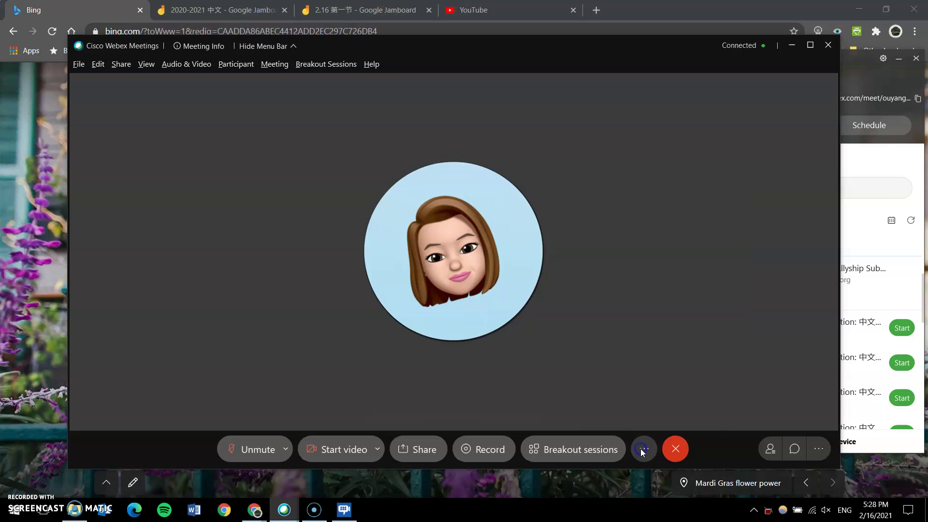
Show the meeting's participant list and chat, and add the Polling feature beside them
{"action": "left_click", "coordinate": [771, 452]}
{"action": "left_click", "coordinate": [794, 450]}
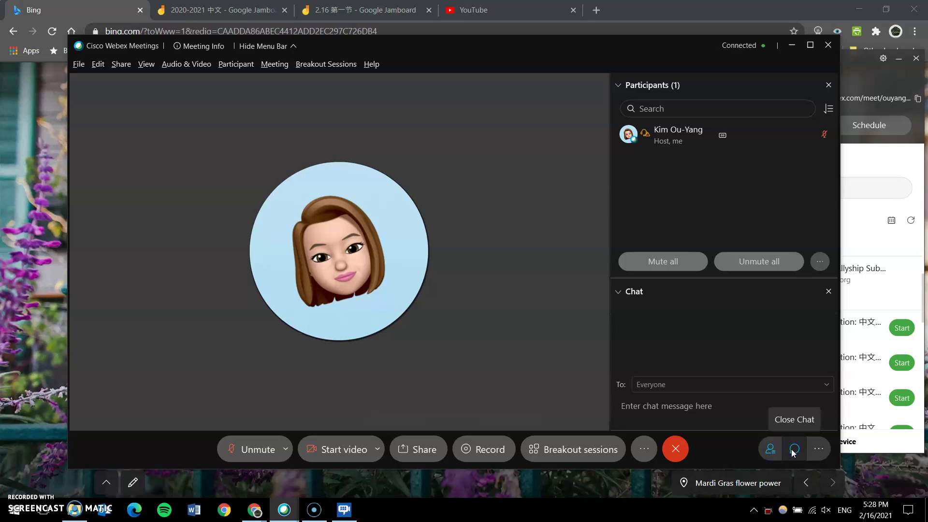
{"action": "left_click", "coordinate": [818, 451]}
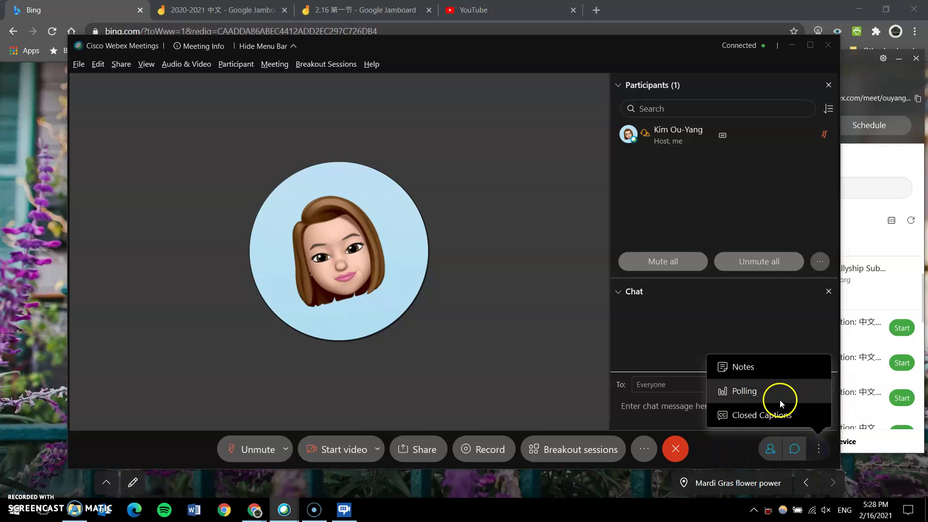
{"action": "left_click", "coordinate": [779, 395]}
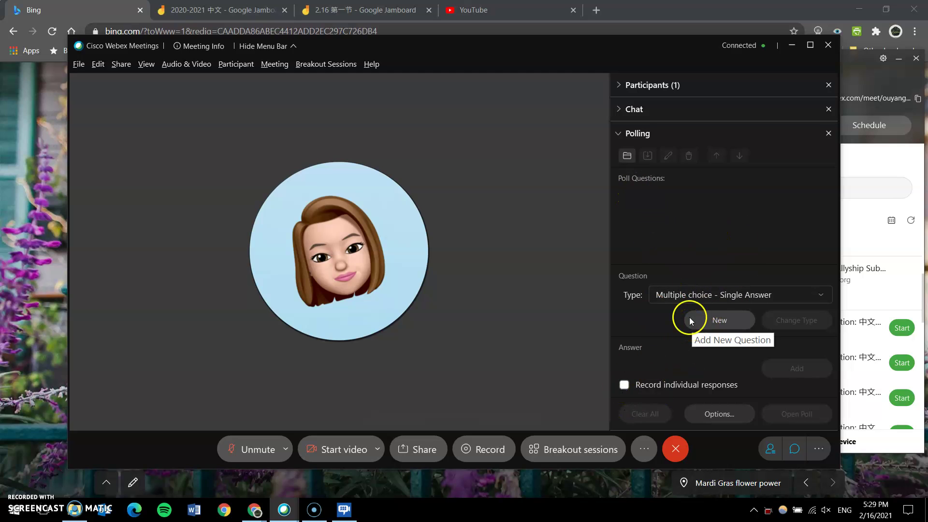
Add a new poll question reading "Did you enjoy today's class?" and select it
{"action": "left_click", "coordinate": [714, 321]}
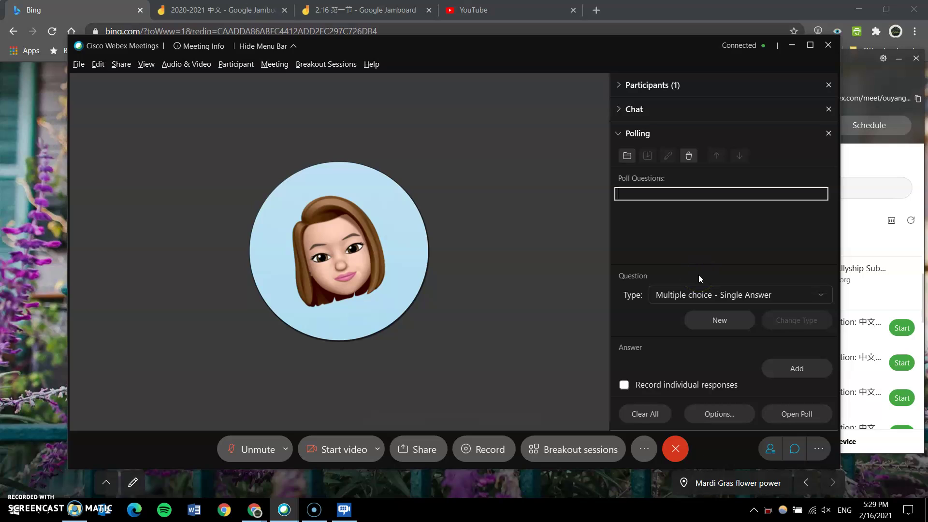
{"action": "type", "text": "D"}
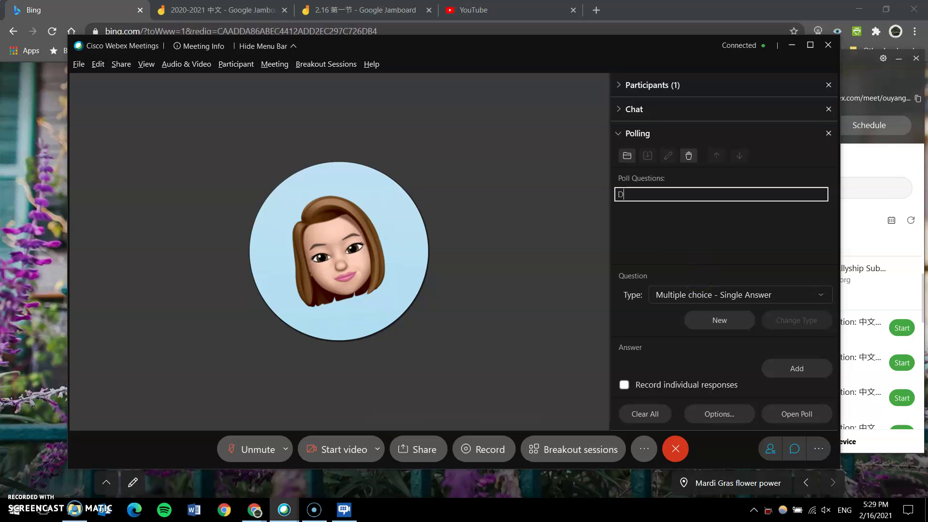
{"action": "type", "text": "id you enk"}
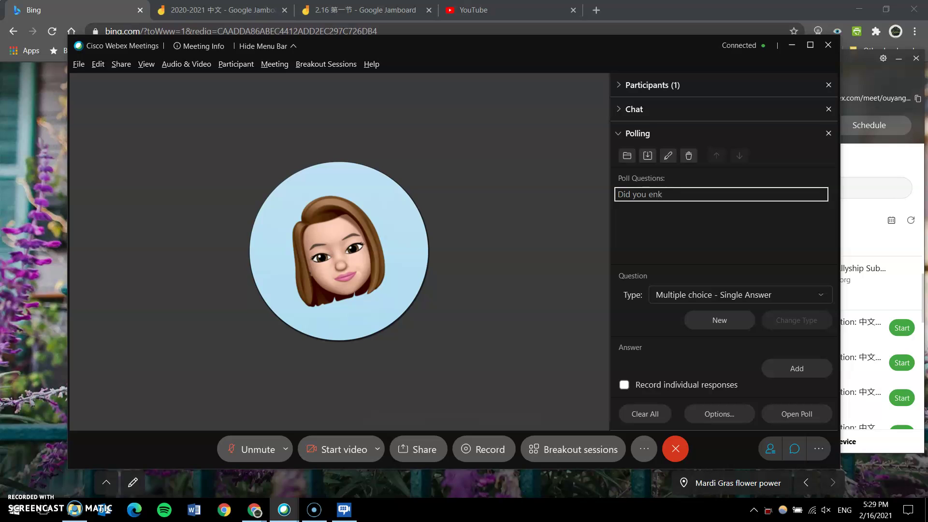
{"action": "type", "text": "njoy today's class?"}
{"action": "key", "text": "Return"}
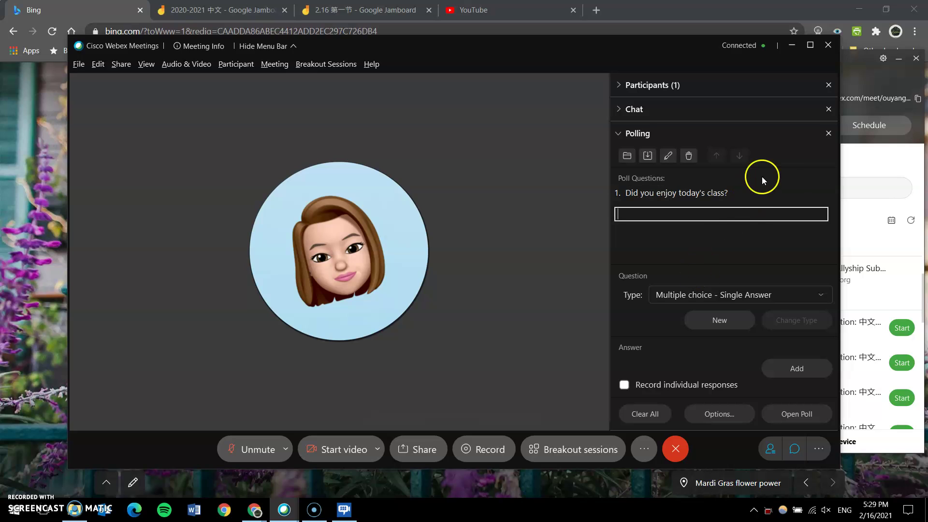
{"action": "double_click", "coordinate": [695, 195]}
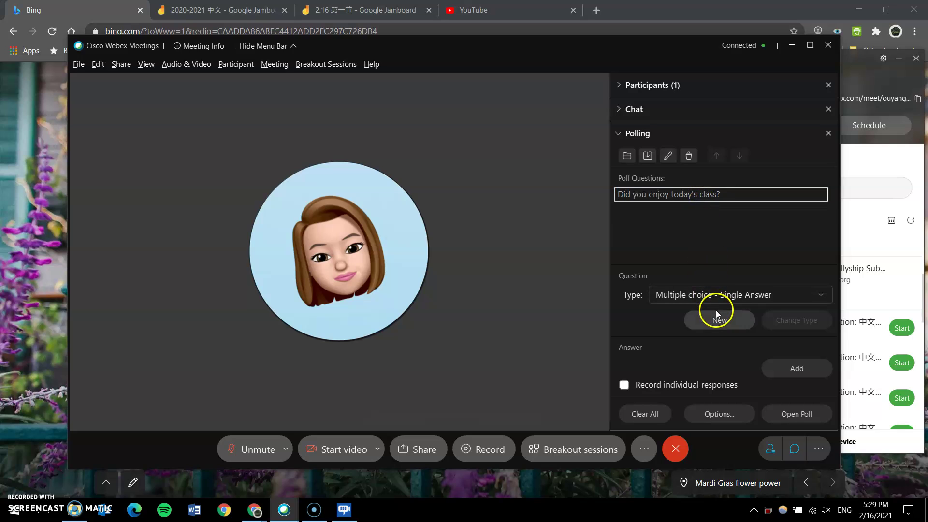
Keep the question type as Multiple choice - Single Answer and add the answers Yes and No, leaving individual responses unrecorded
{"action": "left_click", "coordinate": [715, 295]}
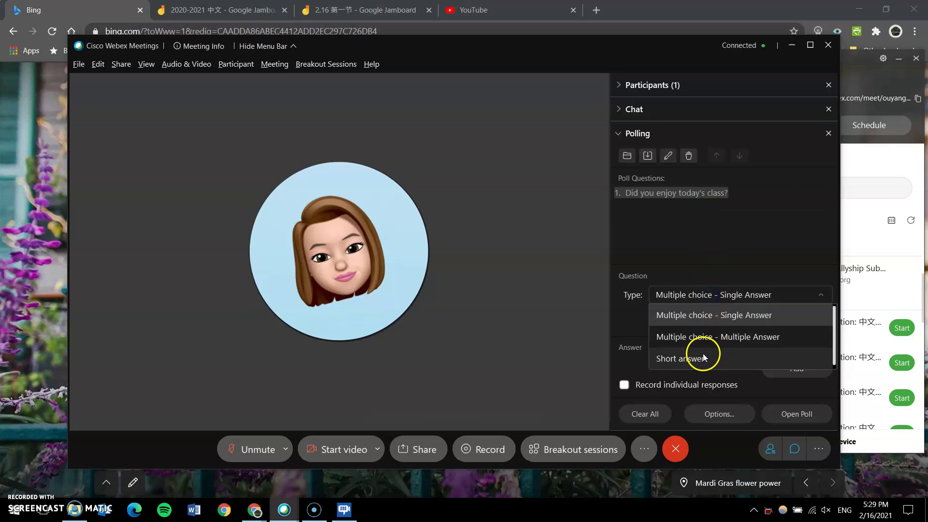
{"action": "left_click", "coordinate": [705, 319]}
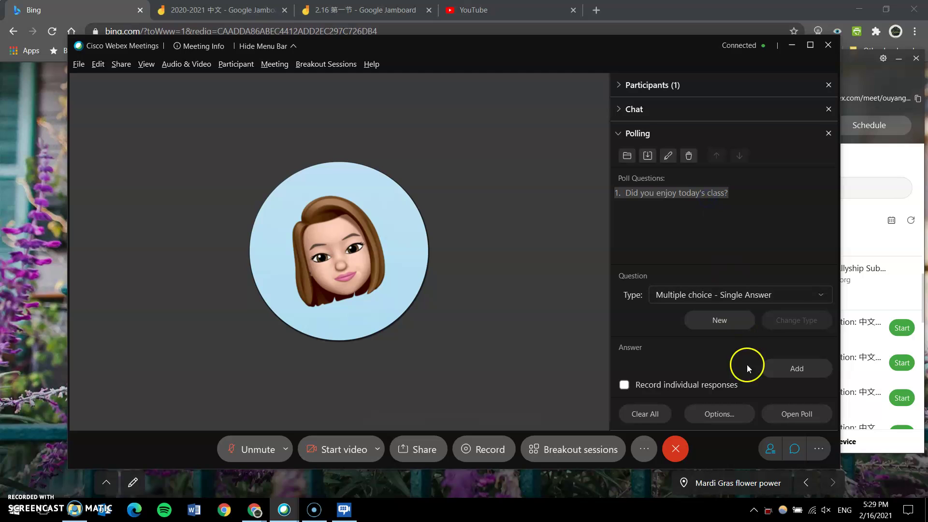
{"action": "left_click", "coordinate": [797, 371]}
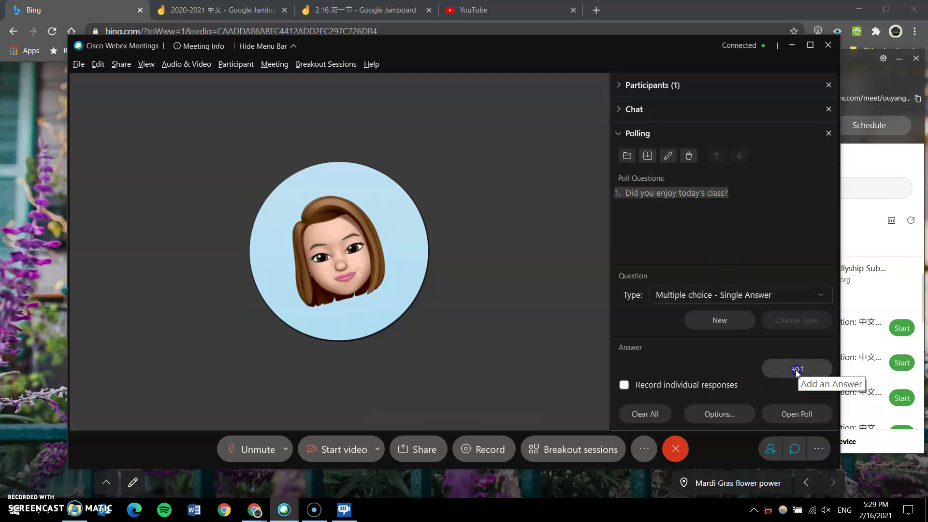
{"action": "type", "text": "Yes"}
{"action": "key", "text": "Return"}
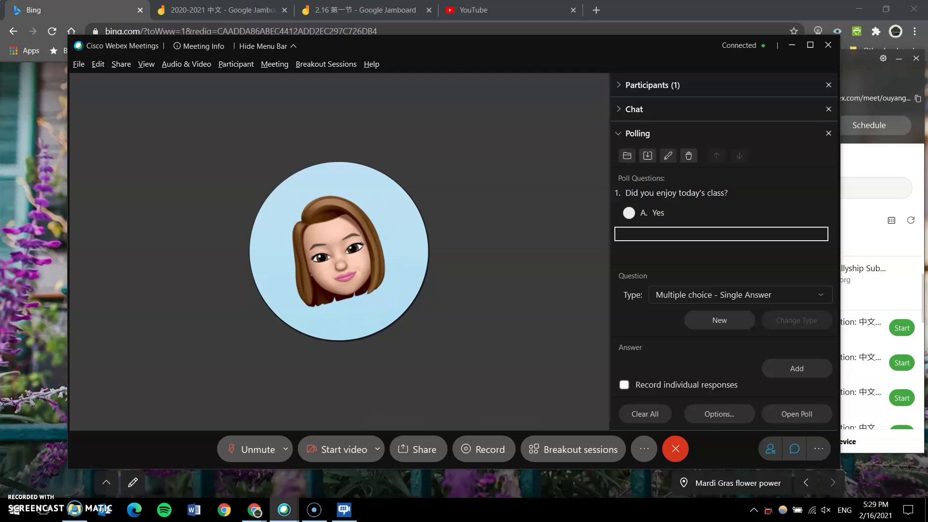
{"action": "type", "text": "No"}
{"action": "key", "text": "Return"}
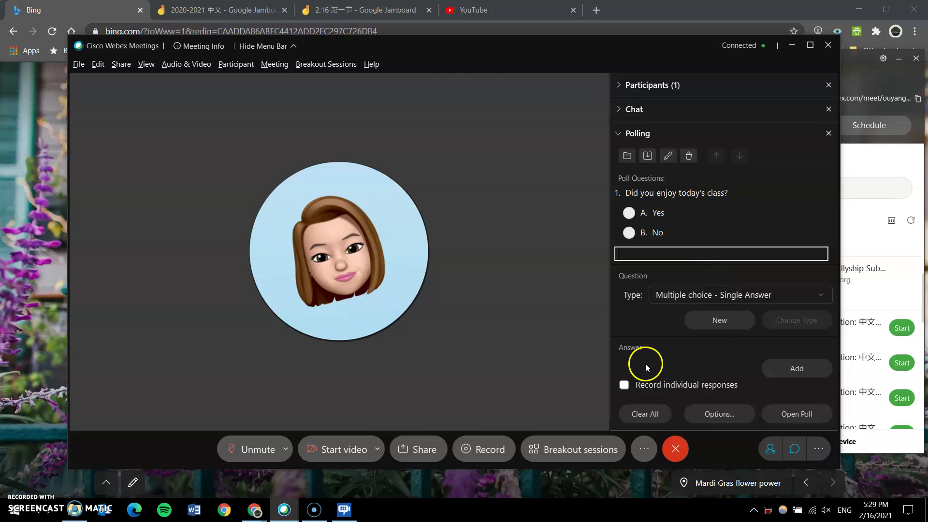
{"action": "left_click", "coordinate": [676, 385]}
{"action": "left_click", "coordinate": [671, 385]}
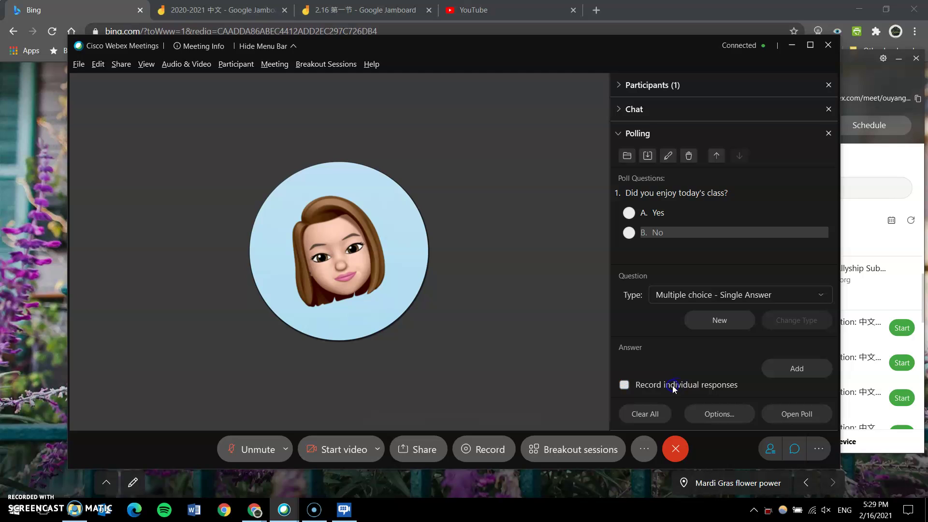
Set the polling timer's alarm to 1 minute in the polling options, keeping the timer displayed
{"action": "left_click", "coordinate": [710, 415]}
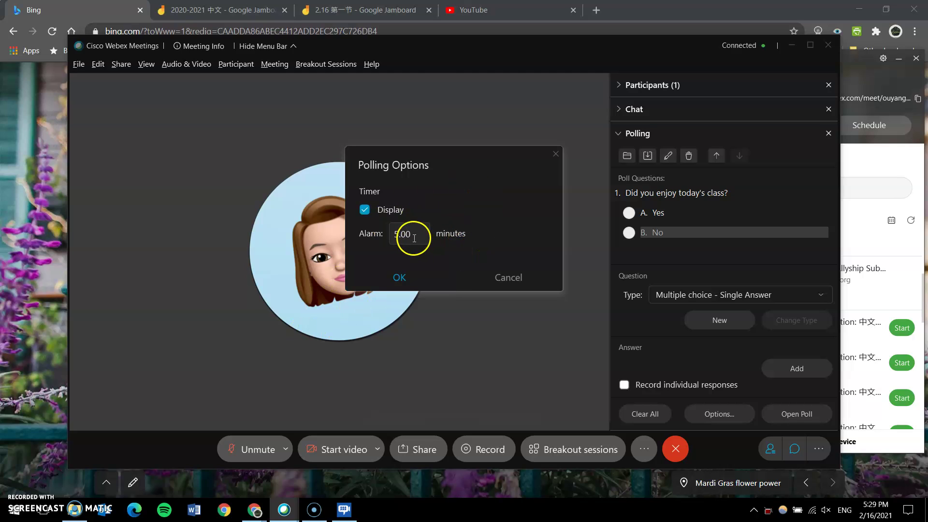
{"action": "left_click_drag", "start_coordinate": [414, 236], "coordinate": [393, 235]}
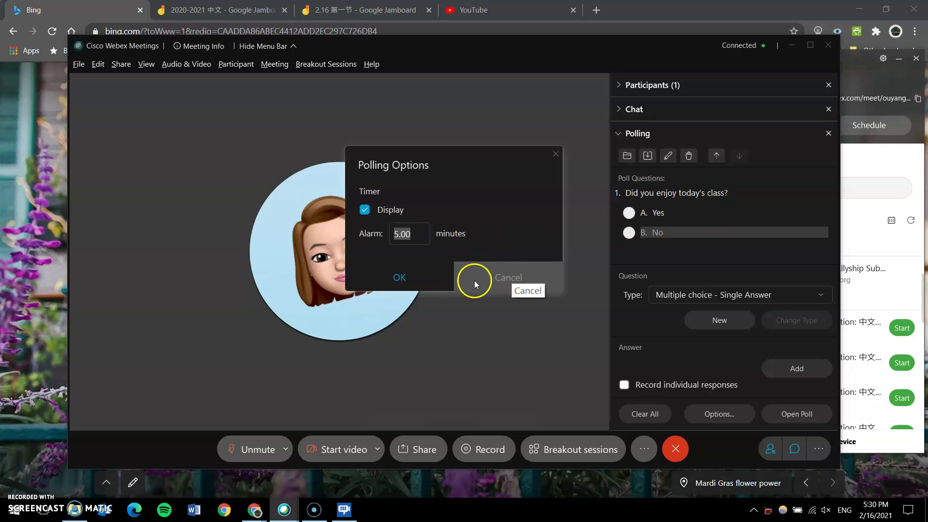
{"action": "type", "text": "1"}
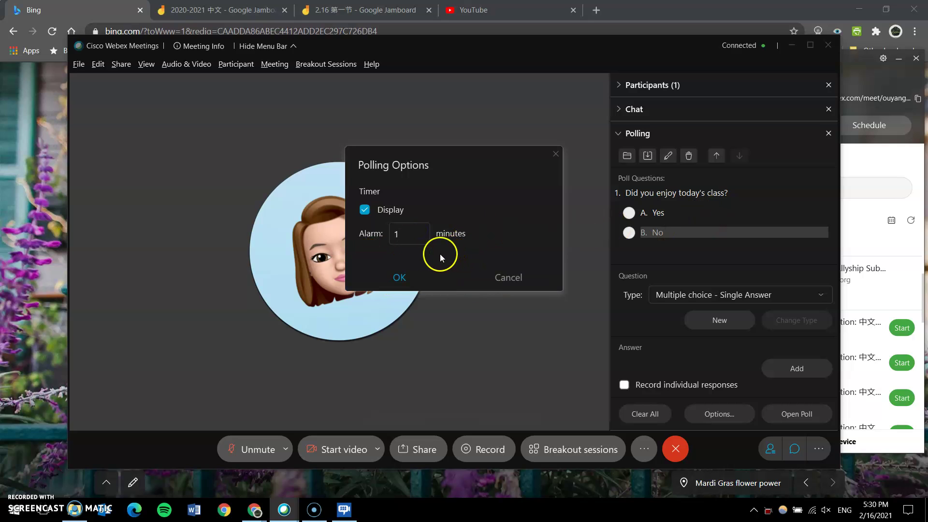
{"action": "left_click", "coordinate": [433, 270]}
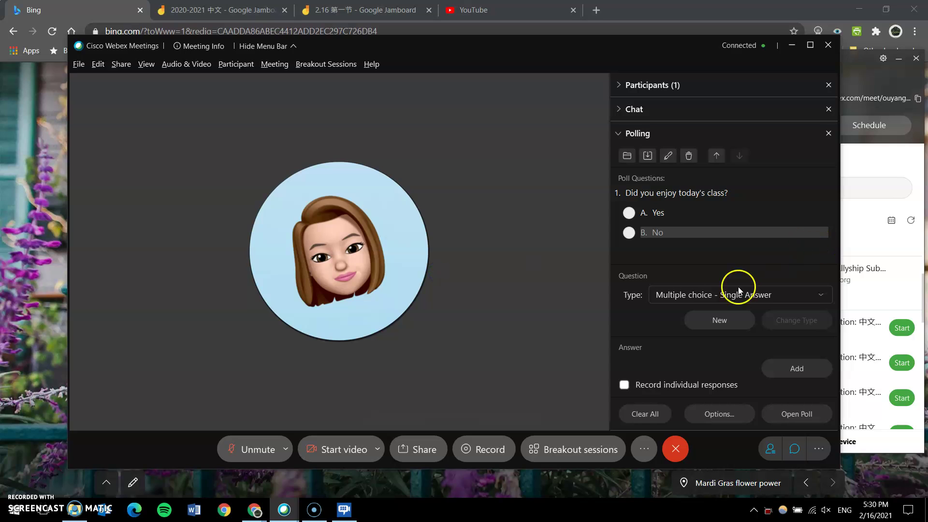
Open the poll to the participants, dismiss the shared video notice, and close the poll
{"action": "left_click", "coordinate": [792, 411]}
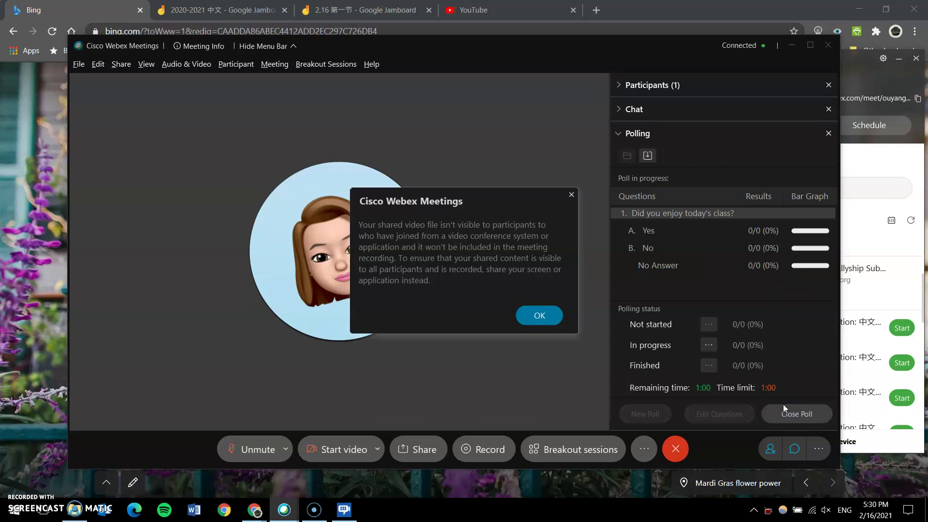
{"action": "left_click", "coordinate": [572, 195]}
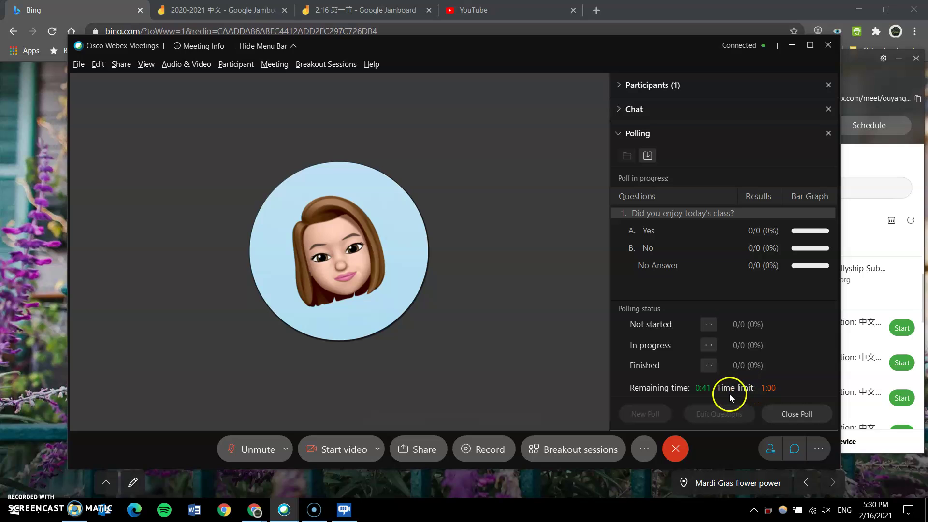
{"action": "left_click", "coordinate": [793, 416]}
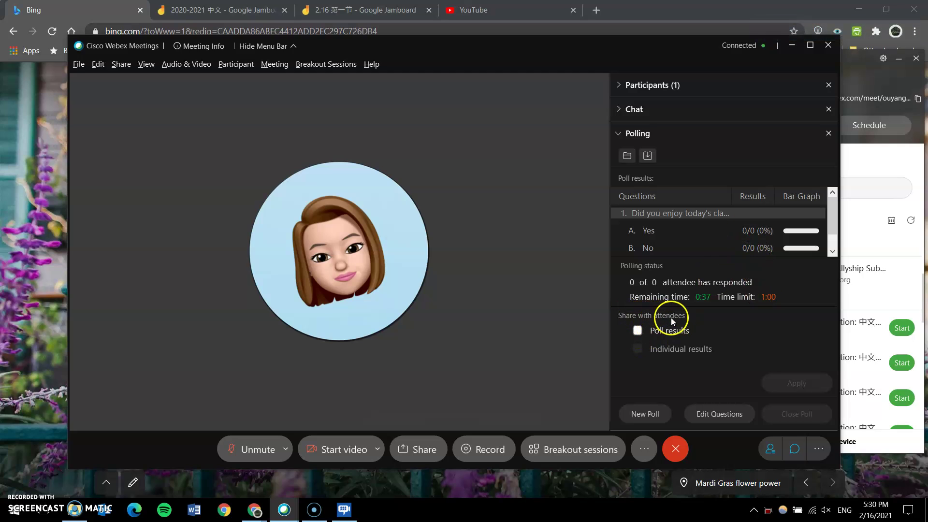
Share the poll results with attendees and apply the setting
{"action": "left_click", "coordinate": [638, 332]}
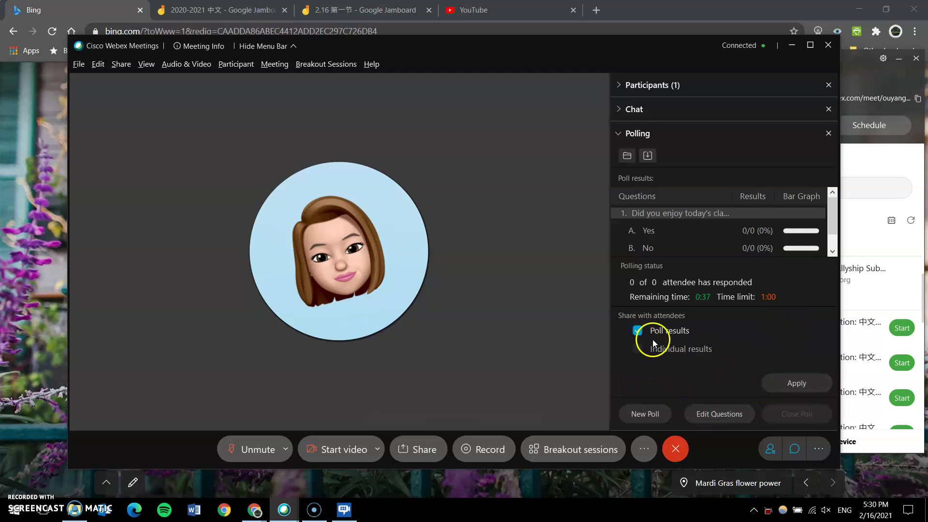
{"action": "left_click", "coordinate": [773, 384]}
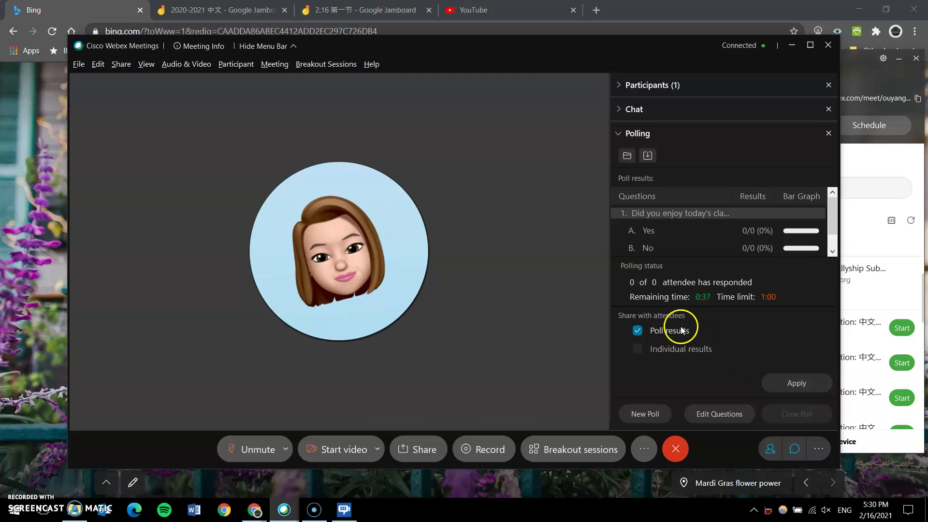
{"action": "left_click", "coordinate": [782, 379]}
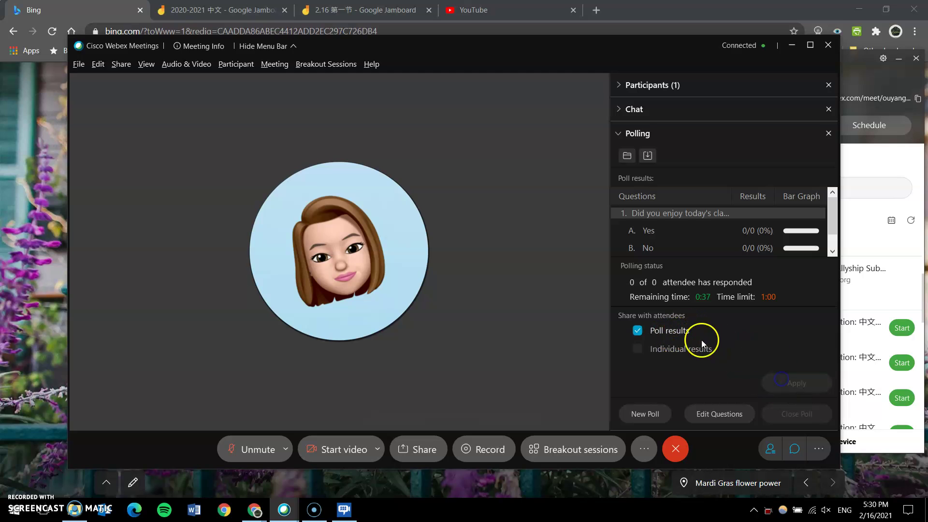
{"action": "left_click", "coordinate": [672, 331]}
{"action": "left_click", "coordinate": [690, 335]}
{"action": "left_click", "coordinate": [782, 382]}
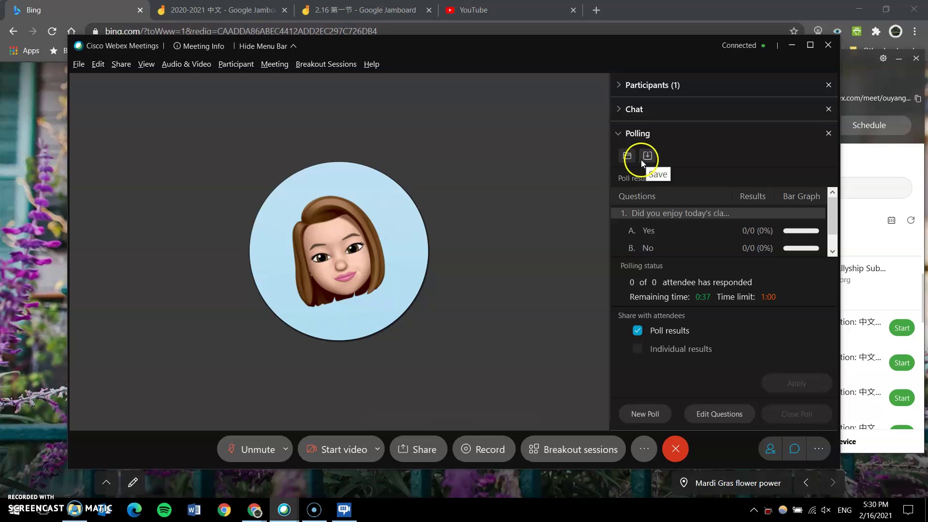
Save the poll questions to the Desktop with "Sample" in front of the default file name, and save the results there as PollResults
{"action": "left_click", "coordinate": [628, 157]}
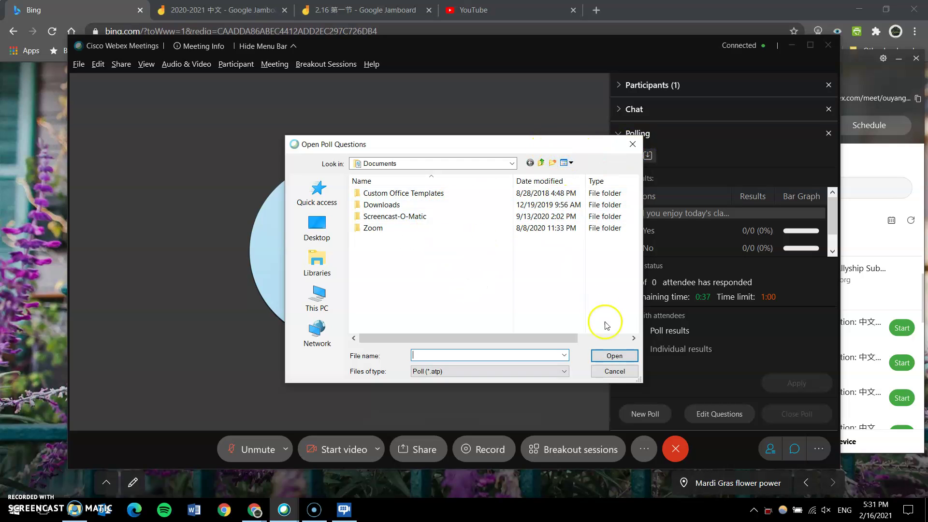
{"action": "left_click", "coordinate": [614, 371]}
{"action": "left_click", "coordinate": [646, 155]}
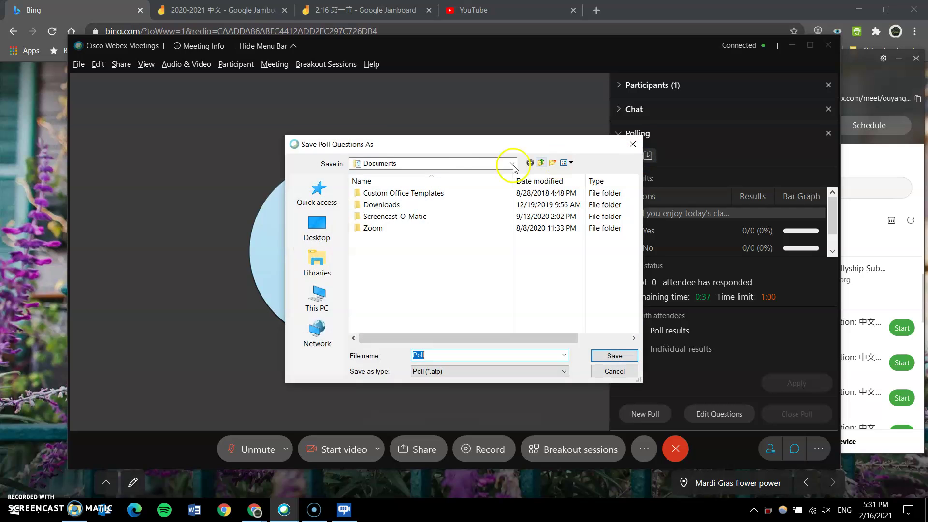
{"action": "left_click", "coordinate": [331, 234]}
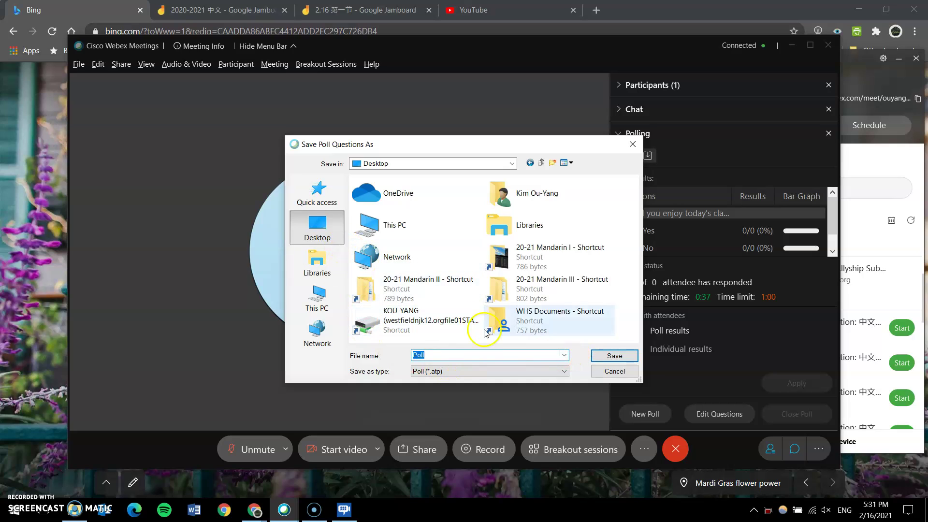
{"action": "left_click", "coordinate": [501, 355]}
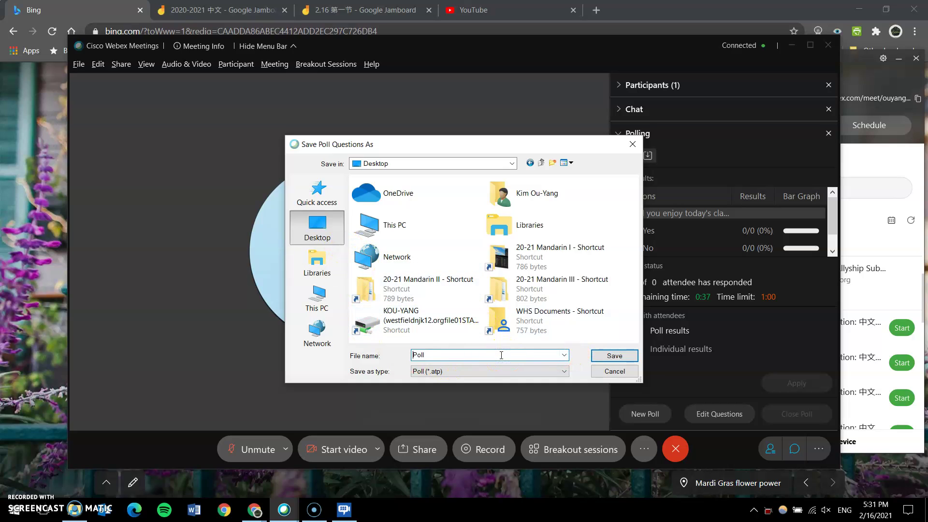
{"action": "key", "text": "Home"}
{"action": "type", "text": "Sample"}
{"action": "left_click", "coordinate": [615, 356]}
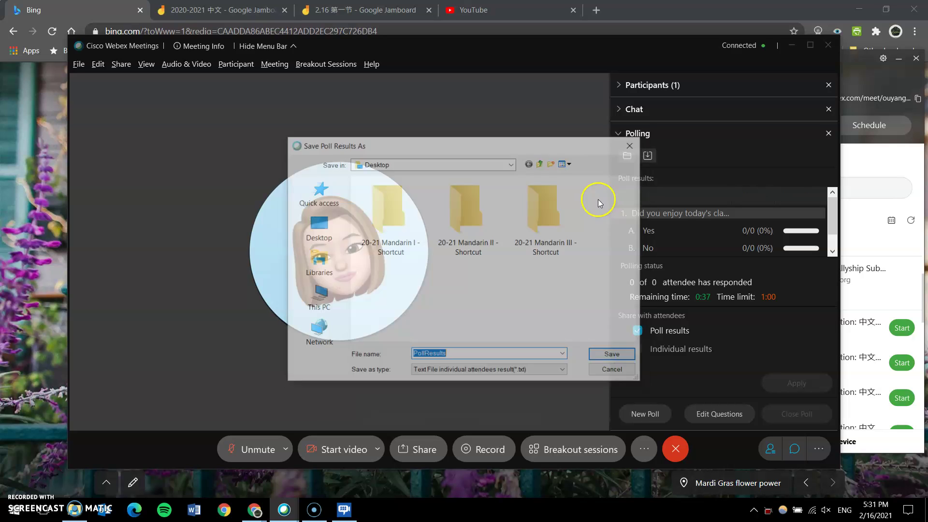
{"action": "left_click", "coordinate": [610, 357]}
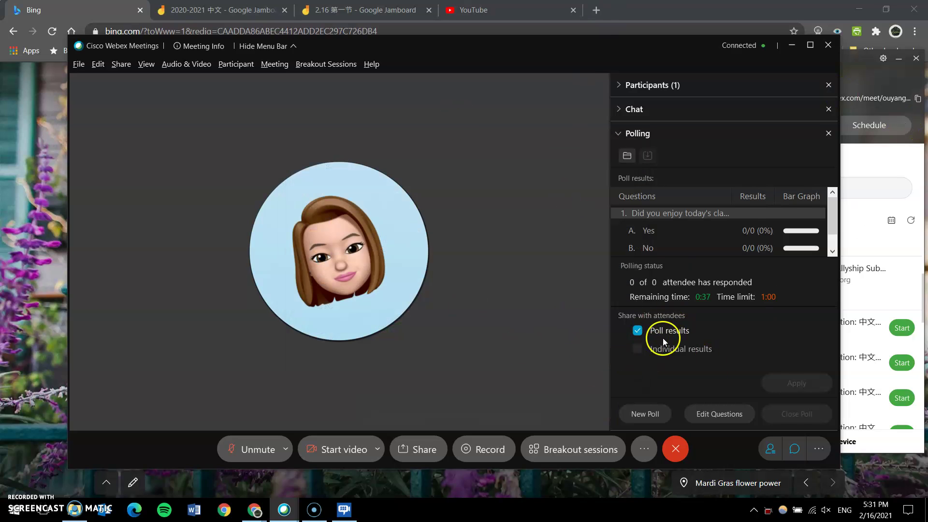
Close the Polling feature and expand the chat, checking its recipient choices and message field
{"action": "left_click", "coordinate": [828, 133]}
{"action": "left_click", "coordinate": [623, 107]}
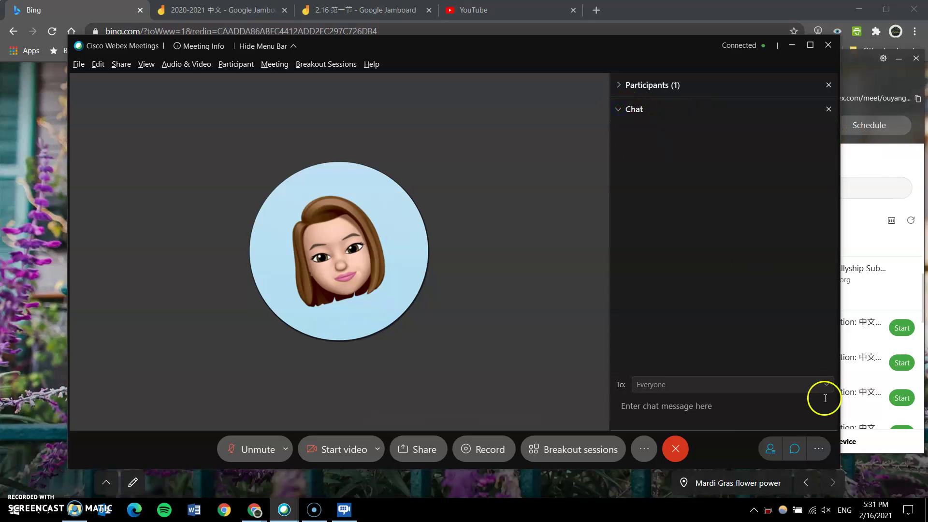
{"action": "left_click", "coordinate": [683, 383]}
{"action": "left_click", "coordinate": [724, 401]}
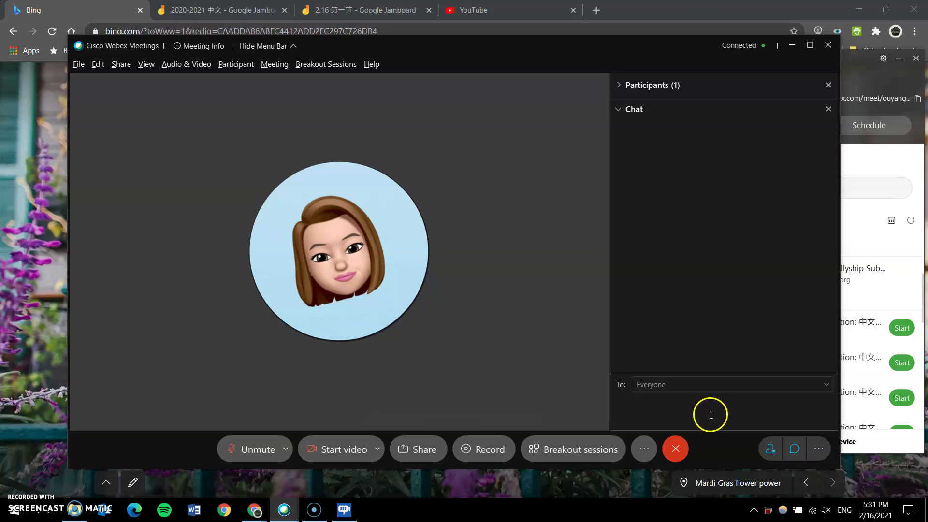
{"action": "left_click", "coordinate": [713, 410]}
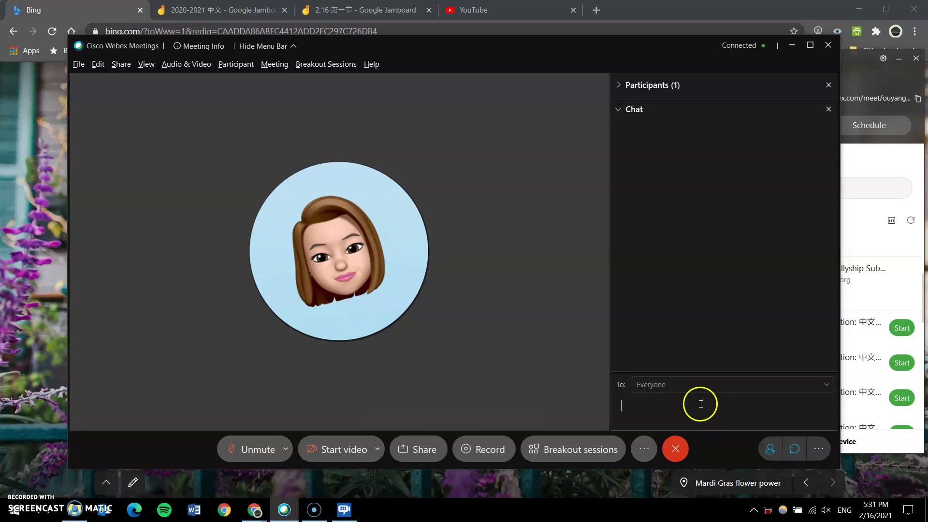
{"action": "left_click", "coordinate": [703, 386]}
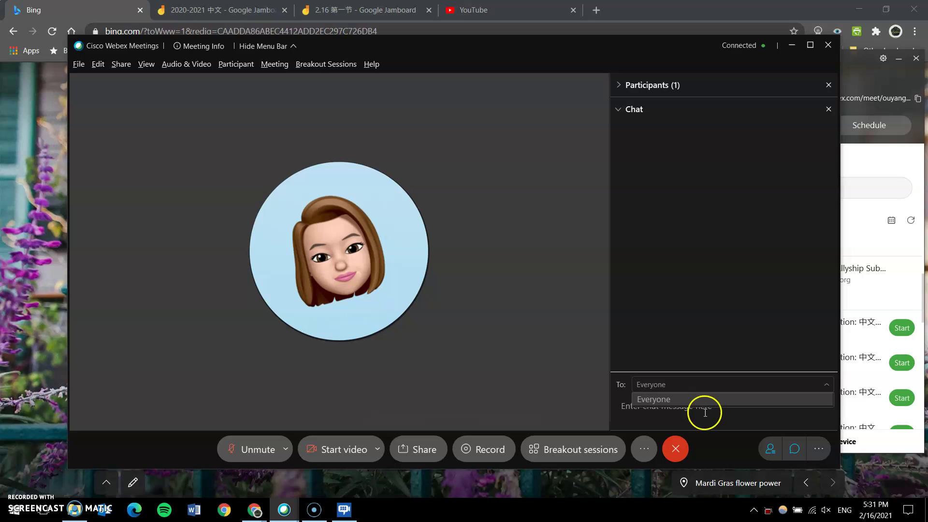
{"action": "left_click", "coordinate": [705, 409]}
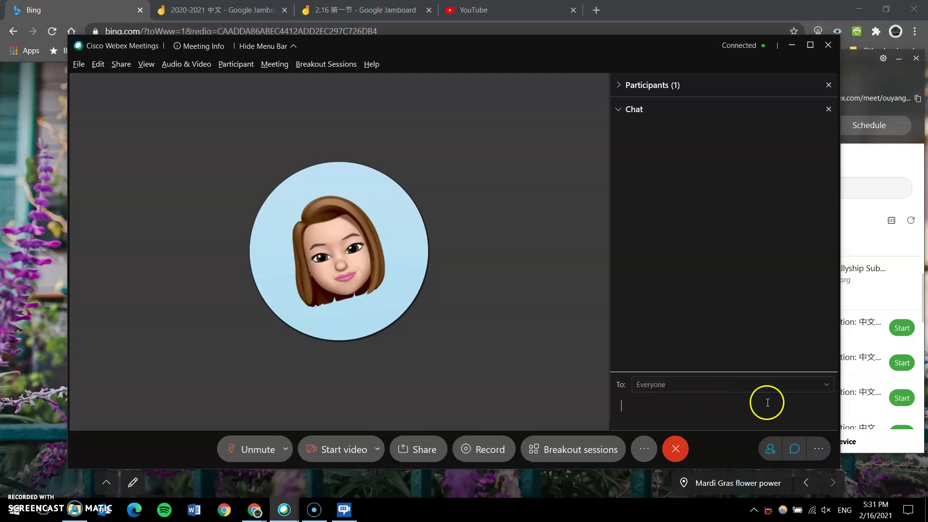
Show the Notes and Closed Captions features below the chat to view their text areas, and close both
{"action": "left_click", "coordinate": [820, 442]}
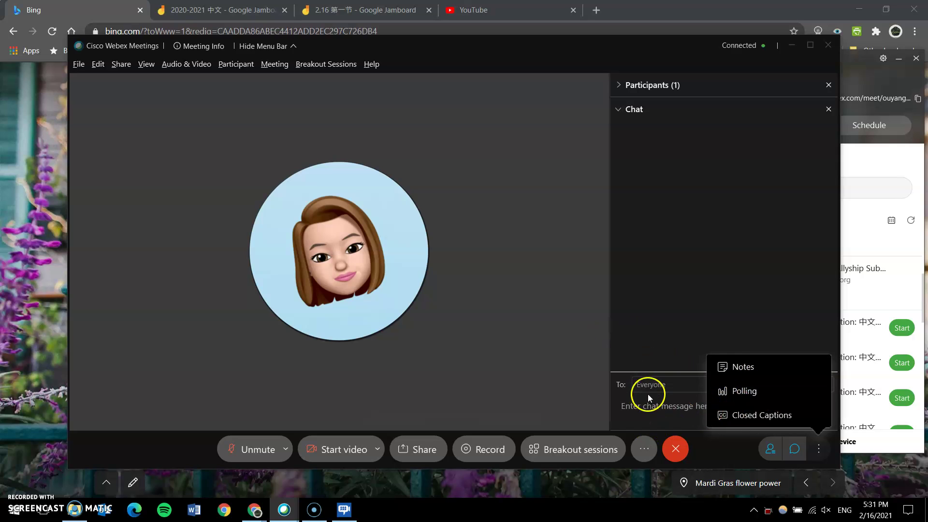
{"action": "left_click", "coordinate": [752, 362]}
{"action": "left_click", "coordinate": [695, 377]}
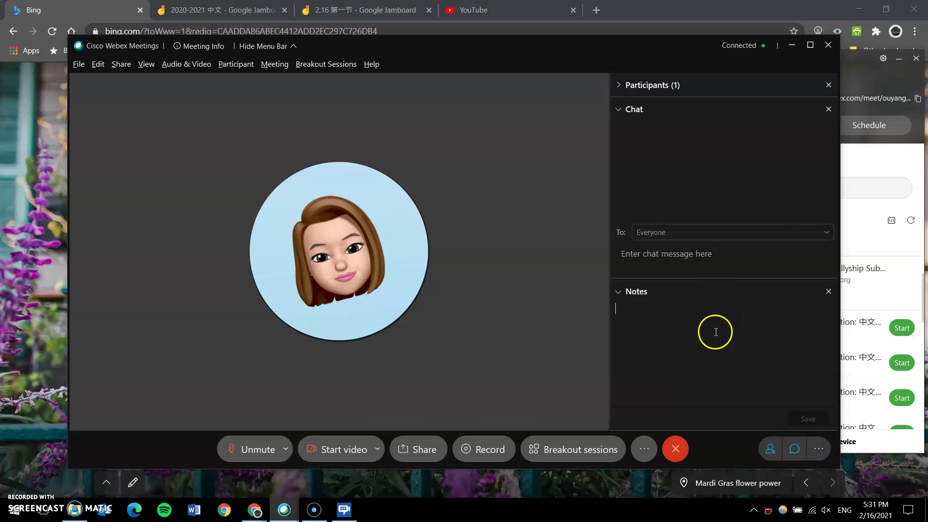
{"action": "left_click", "coordinate": [821, 448]}
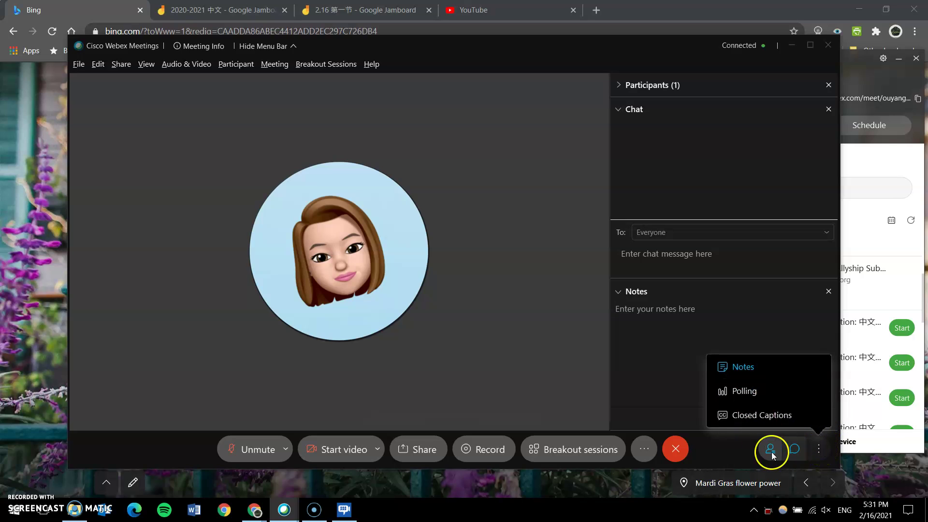
{"action": "left_click", "coordinate": [767, 415]}
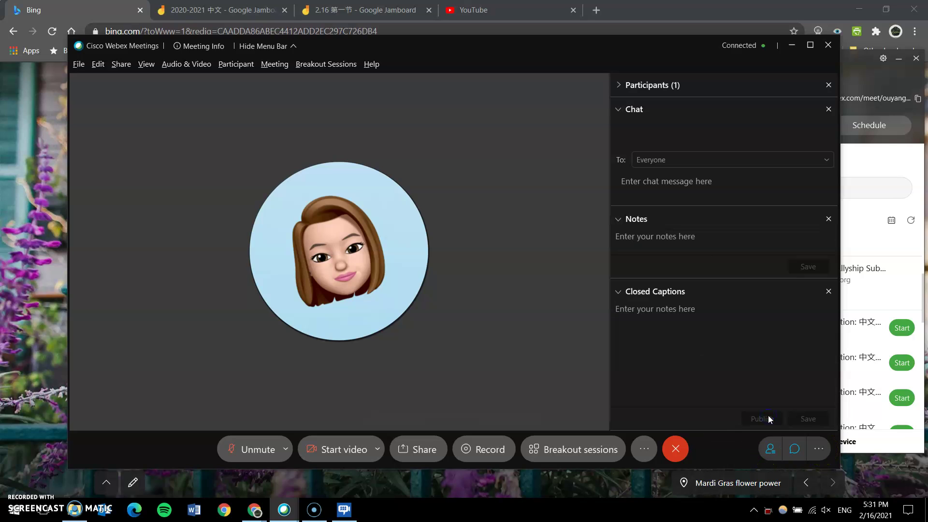
{"action": "left_click", "coordinate": [663, 309]}
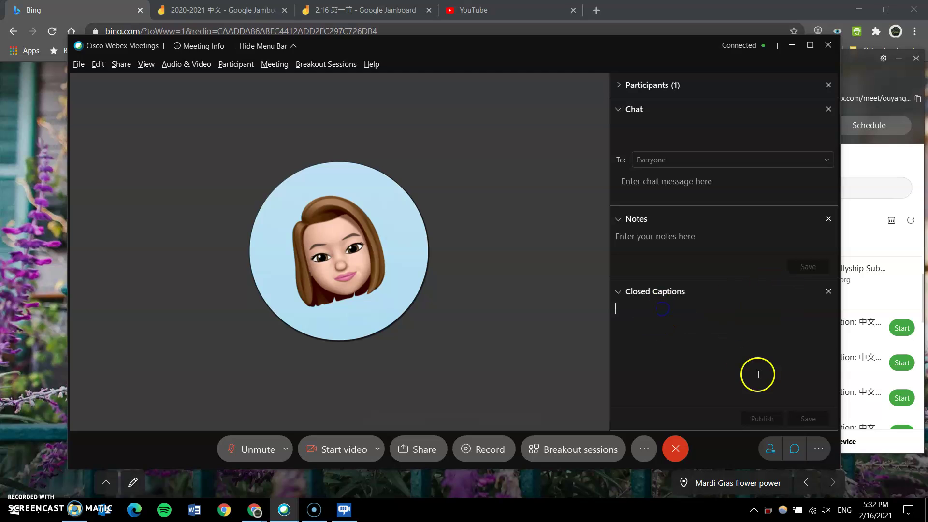
{"action": "left_click", "coordinate": [828, 292]}
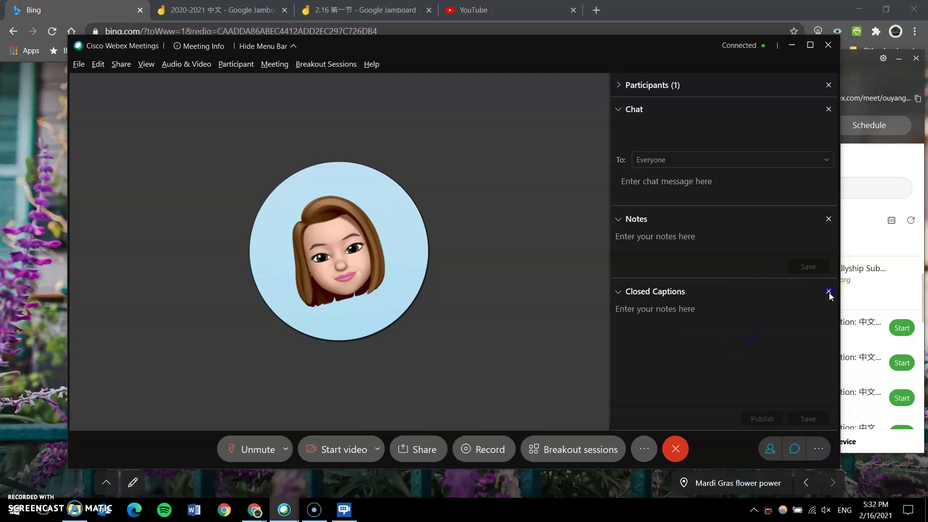
{"action": "left_click", "coordinate": [828, 220]}
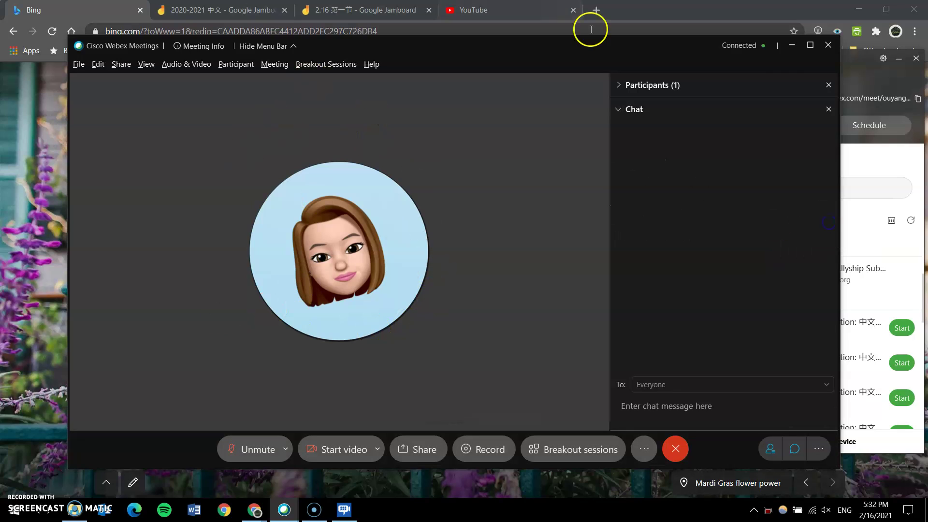
Close the chat and briefly show the additional features: Notes, Polling and Closed Captions
{"action": "left_click", "coordinate": [808, 445]}
{"action": "left_click", "coordinate": [796, 455]}
{"action": "left_click", "coordinate": [819, 448]}
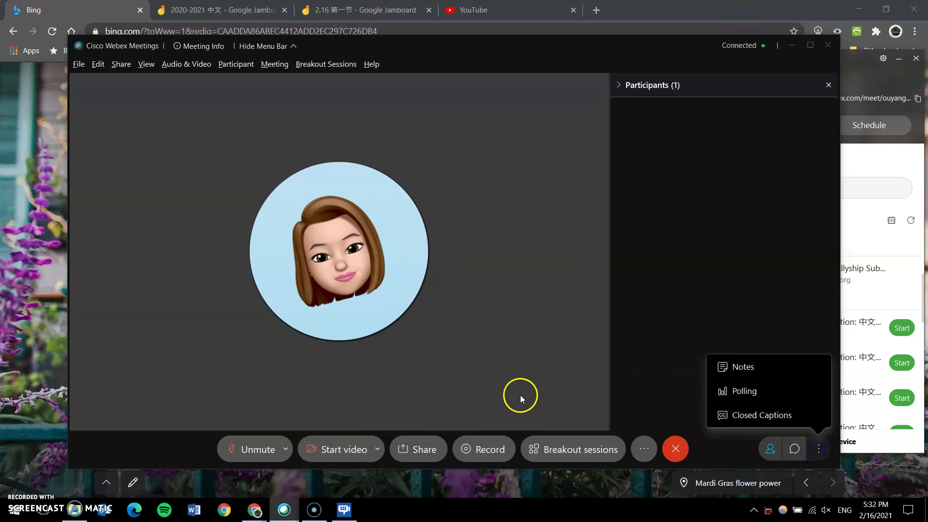
{"action": "left_click", "coordinate": [511, 223]}
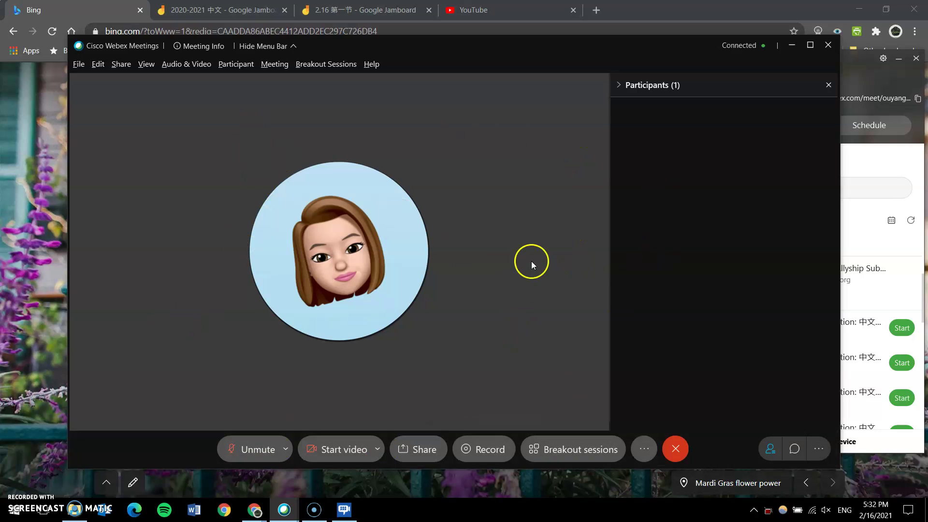
Show the audio, video and participant management options, and examine the speaker and microphone device choices
{"action": "left_click", "coordinate": [180, 64]}
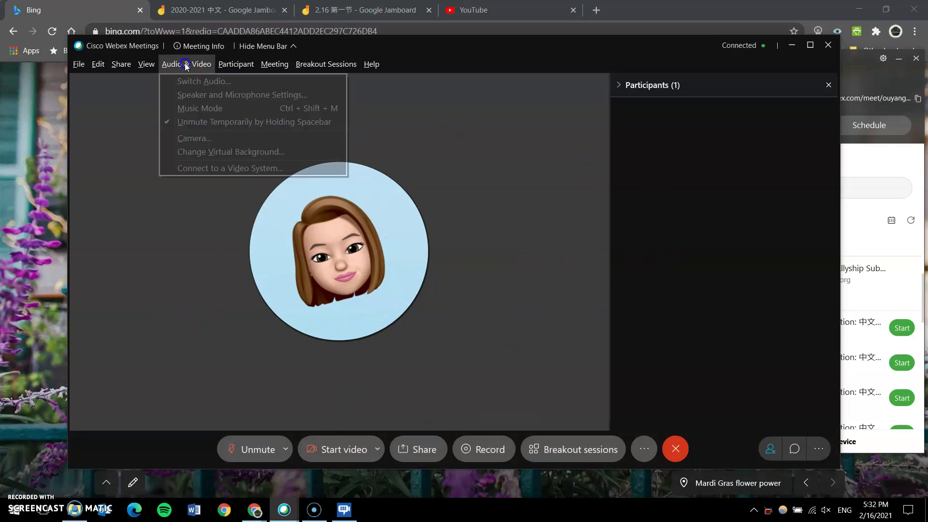
{"action": "left_click", "coordinate": [246, 64]}
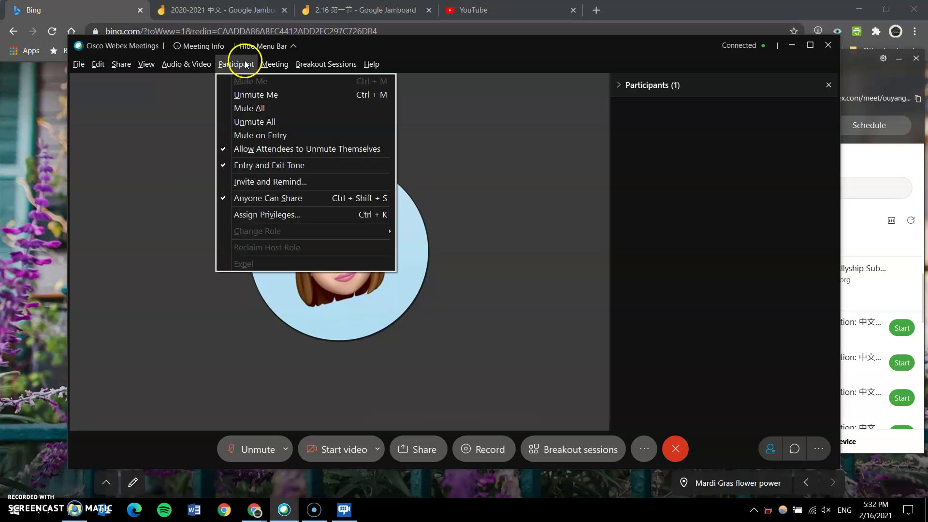
{"action": "left_click", "coordinate": [348, 395]}
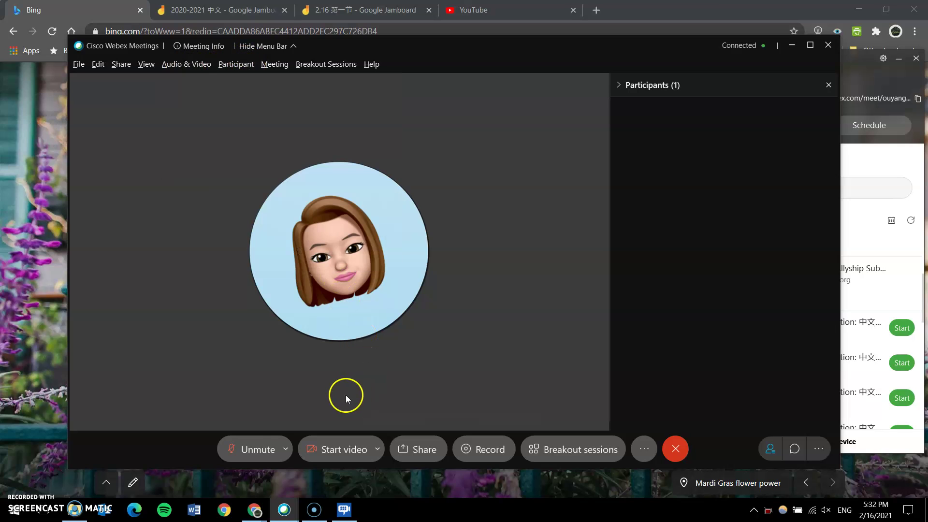
{"action": "left_click", "coordinate": [287, 447]}
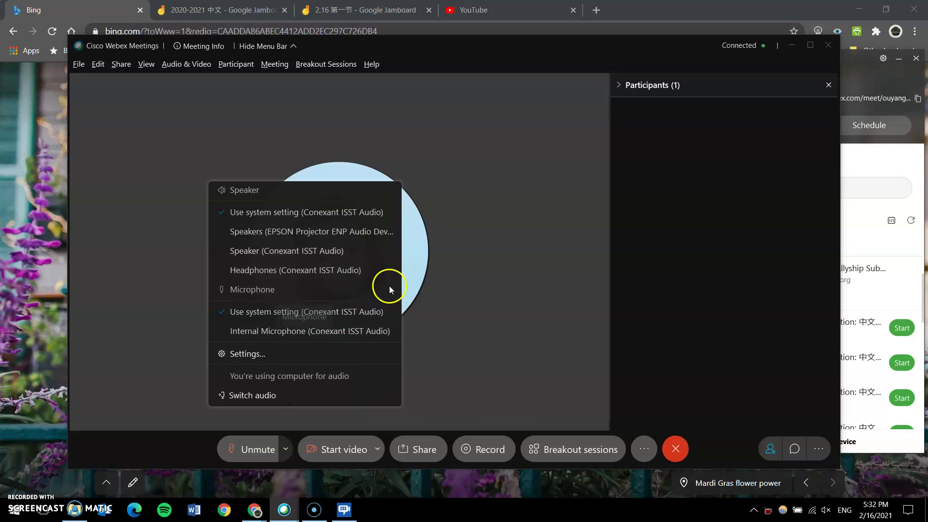
Open the virtual background settings from the video options and switch the camera to ChromaCam
{"action": "left_click", "coordinate": [379, 447]}
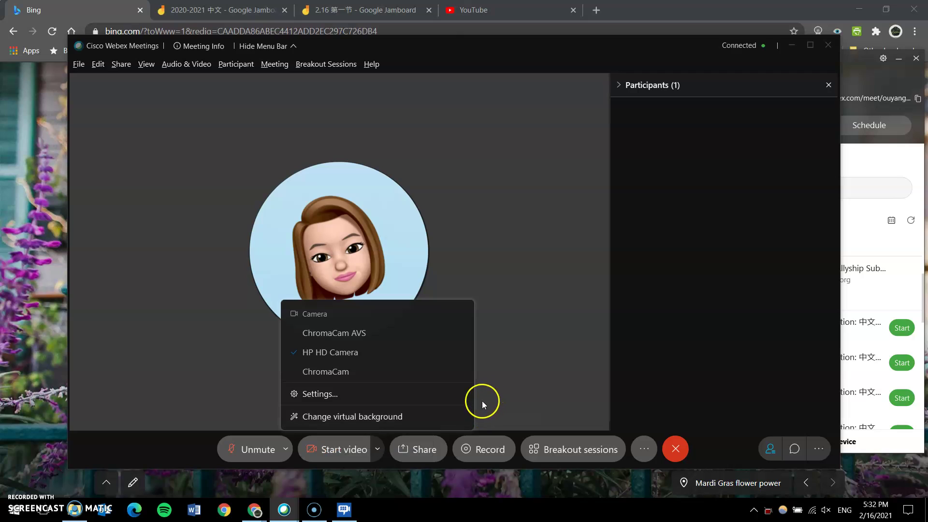
{"action": "left_click", "coordinate": [392, 419]}
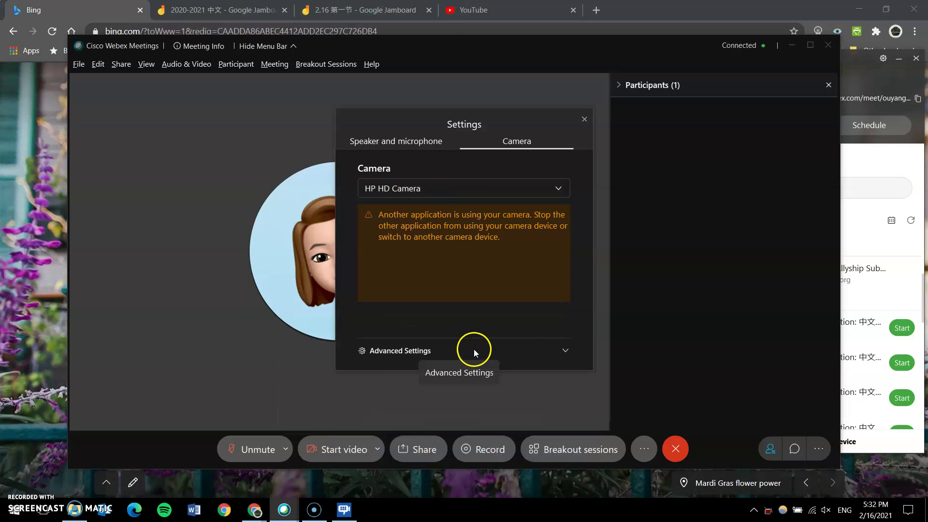
{"action": "left_click", "coordinate": [467, 194]}
{"action": "left_click", "coordinate": [463, 244]}
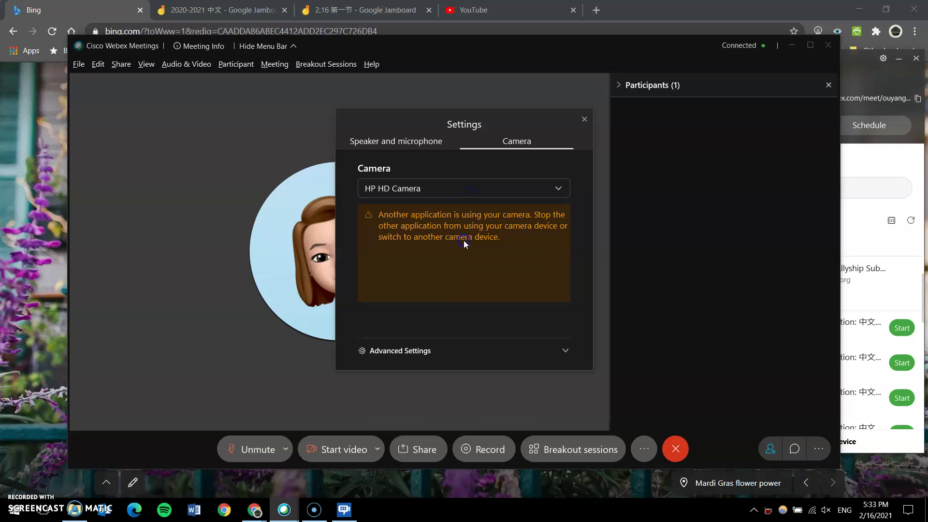
{"action": "left_click", "coordinate": [456, 190]}
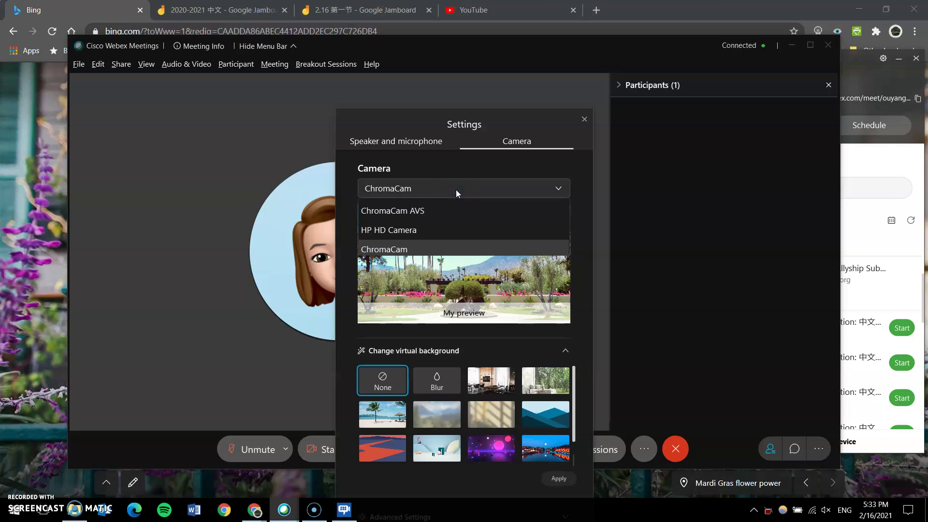
{"action": "left_click", "coordinate": [456, 189]}
Browse the available virtual backgrounds and the option to add a custom one, repositioning the Settings dialog to view it in full
{"action": "scroll", "coordinate": [537, 376], "scroll_direction": "down", "scroll_amount": 1}
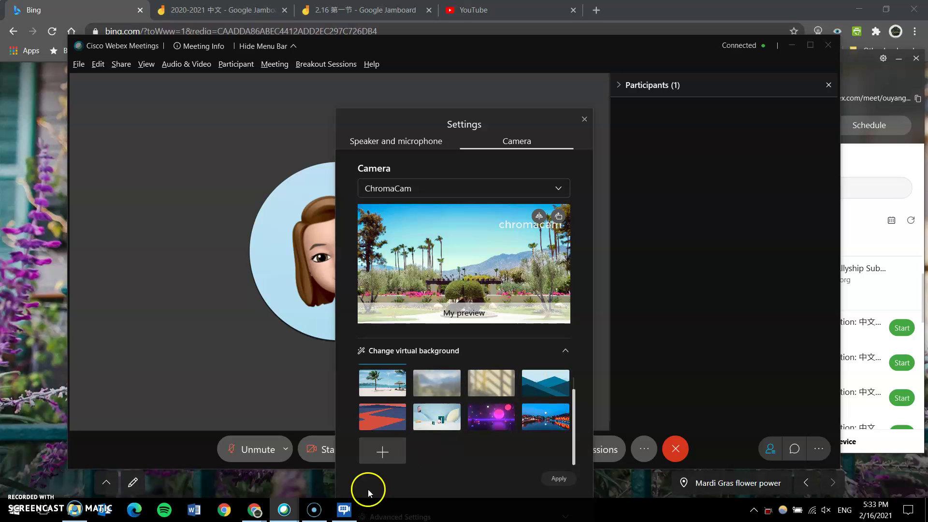
{"action": "scroll", "coordinate": [469, 435], "scroll_direction": "up", "scroll_amount": 1}
{"action": "scroll", "coordinate": [463, 433], "scroll_direction": "down", "scroll_amount": 1}
{"action": "scroll", "coordinate": [466, 444], "scroll_direction": "up", "scroll_amount": 1}
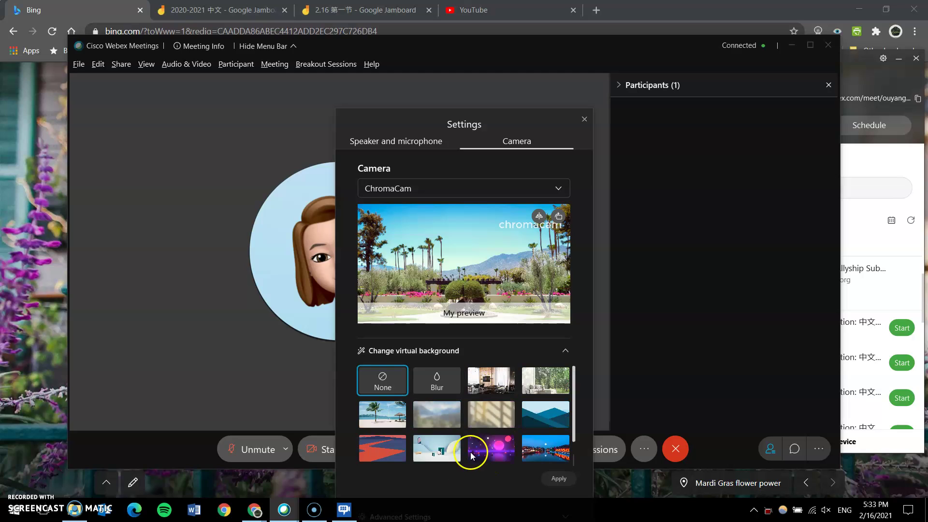
{"action": "scroll", "coordinate": [449, 382], "scroll_direction": "down", "scroll_amount": 1}
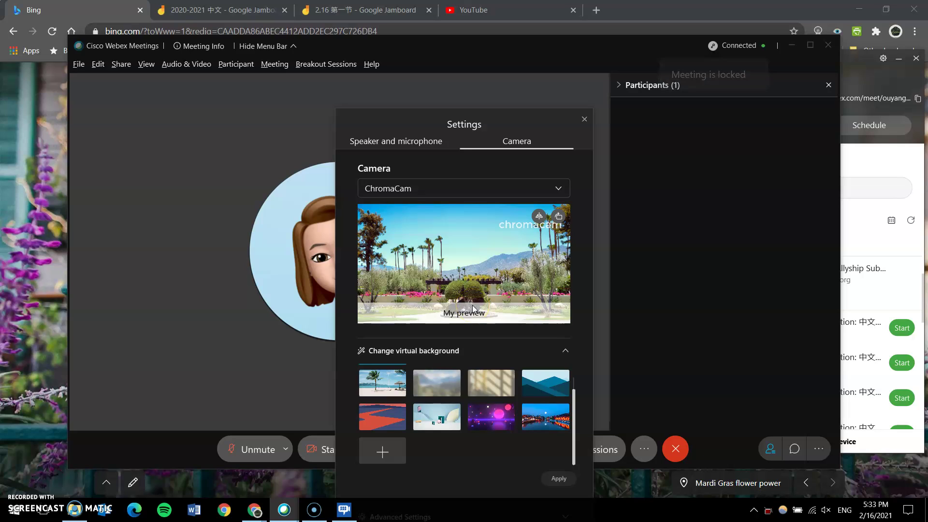
{"action": "left_click", "coordinate": [388, 377]}
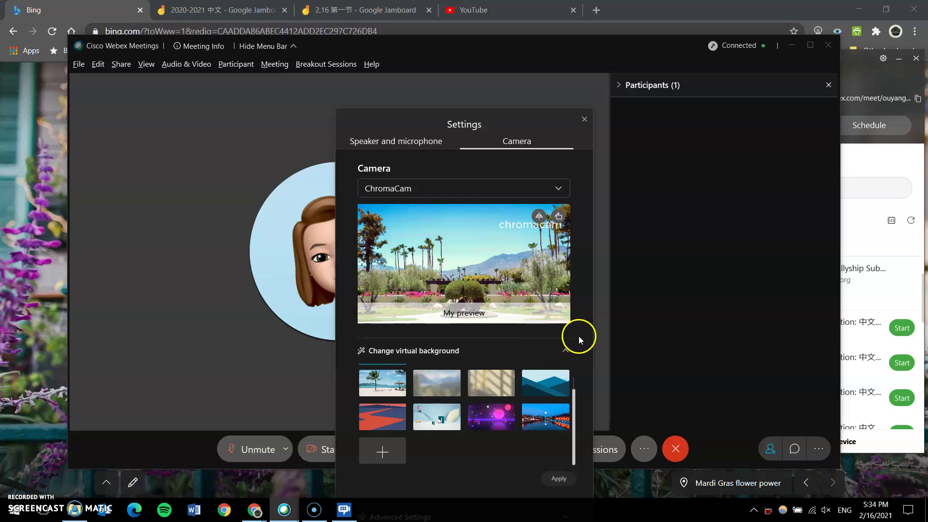
{"action": "left_click_drag", "start_coordinate": [512, 121], "coordinate": [522, 33]}
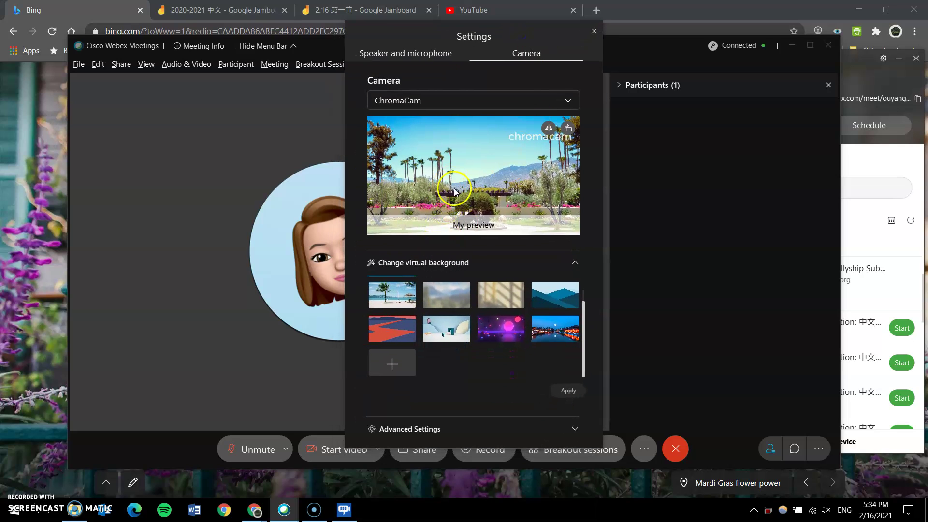